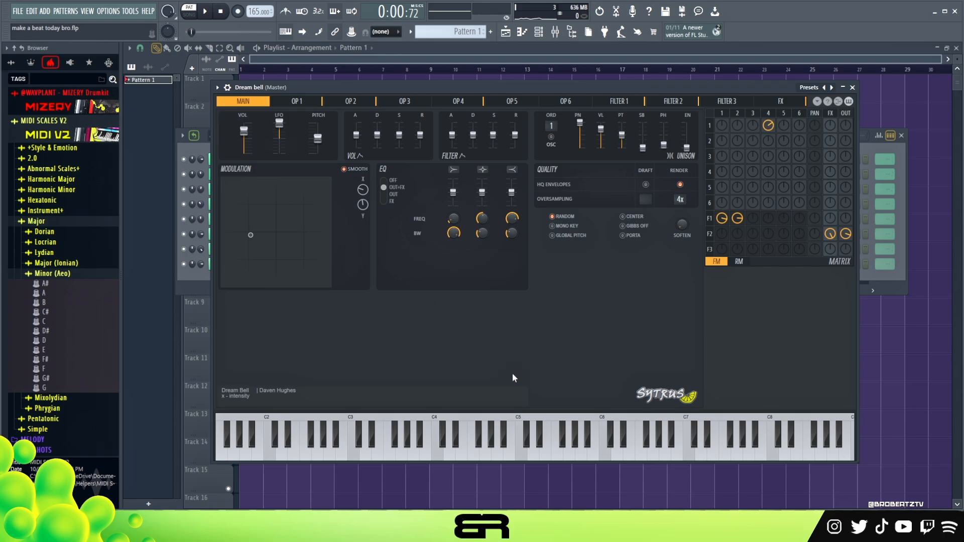
Preview the Dream bell sound on its keyboard and close the instrument window
double_click(728, 444)
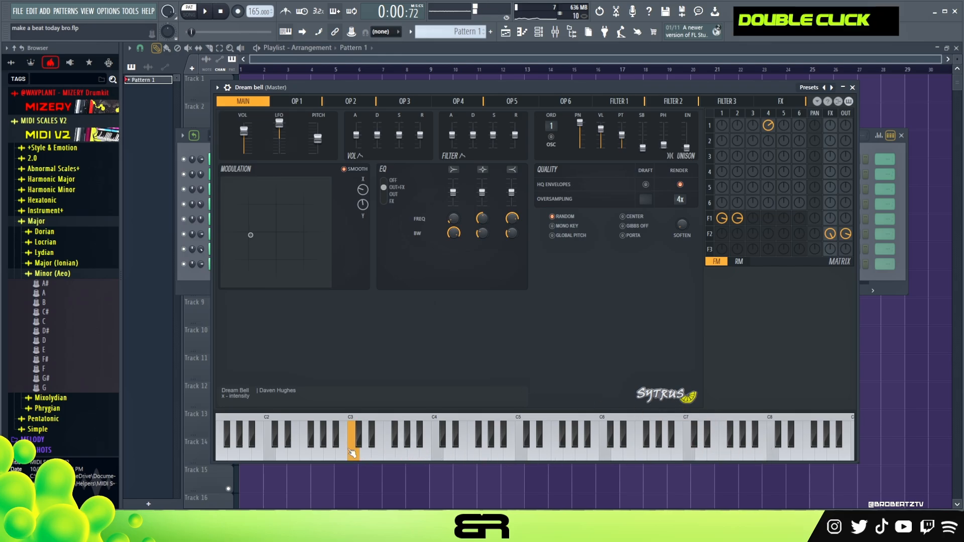
left_click(852, 88)
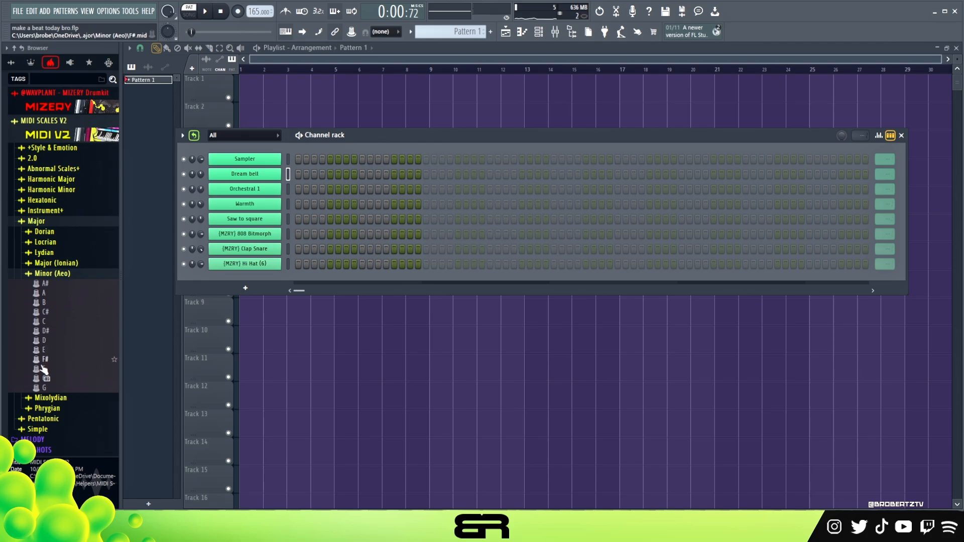
Load the F Minor (Aeo) MIDI scale into the Sampler channel, rename the channel F Min, and collapse the scales folder
right_click(279, 158)
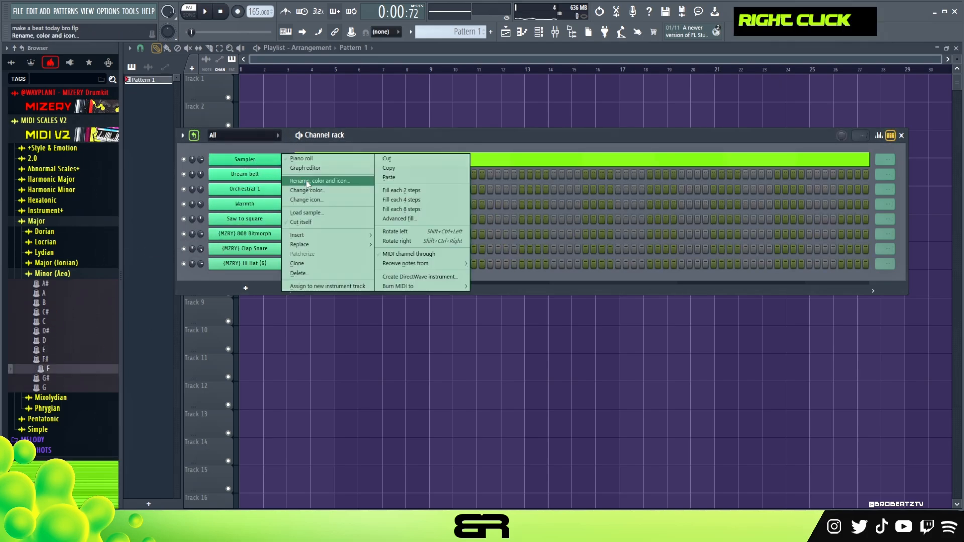
left_click(307, 182)
type("F Min")
key("Return")
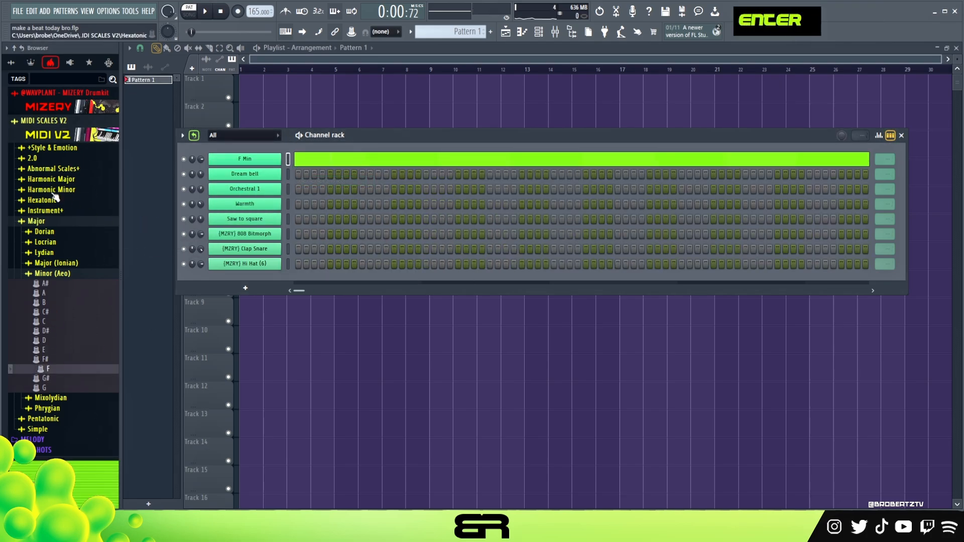
left_click(50, 142)
Open the Dream bell piano roll and place an F4 and a G#5 note at the start of bar 1
right_click(245, 174)
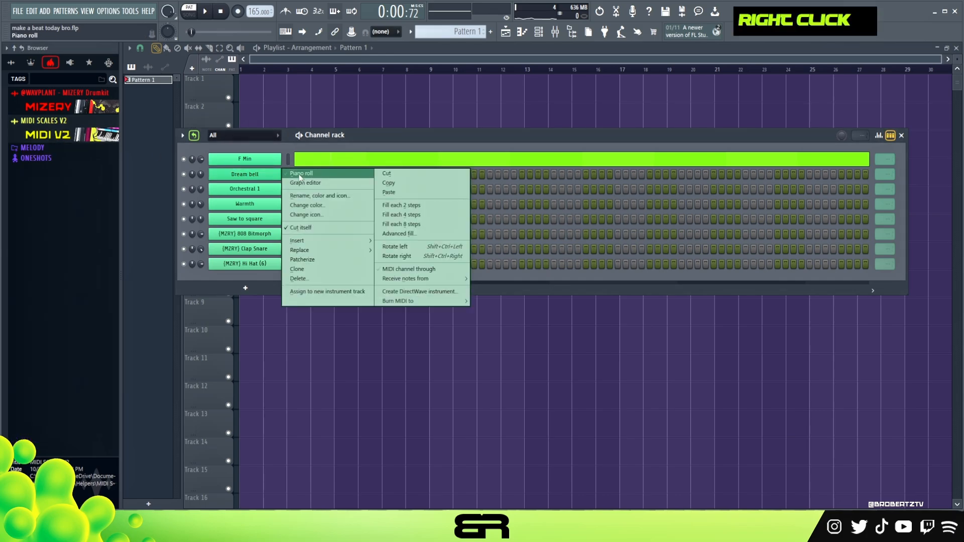
left_click(302, 174)
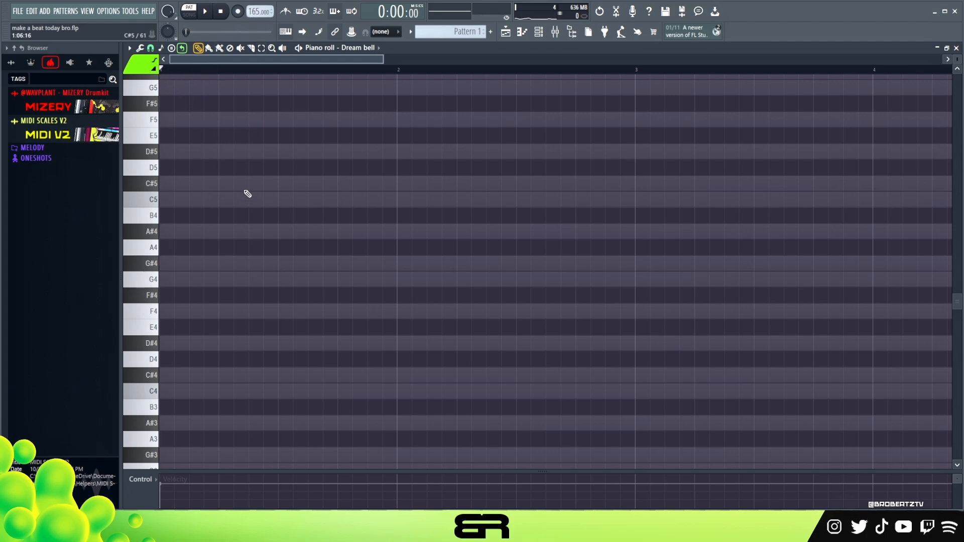
left_click_drag(171, 296, 176, 269)
left_click(174, 313, "ctrl")
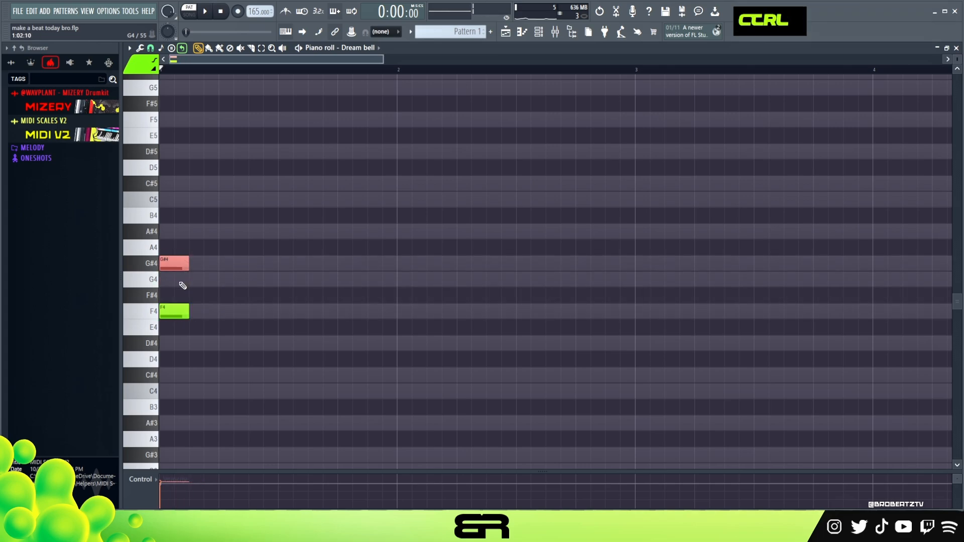
scroll(181, 284, "up", 1)
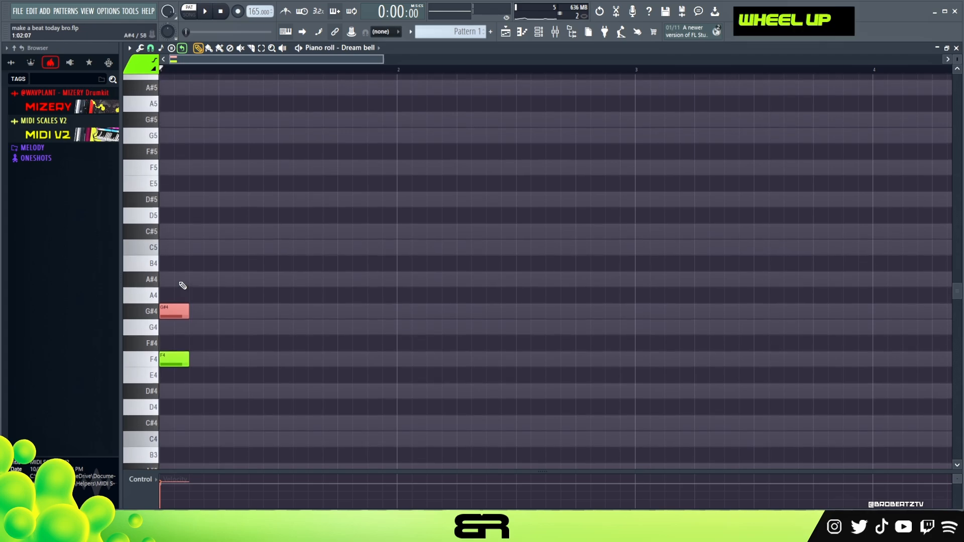
key("ctrl+Up")
left_click(182, 123, "ctrl")
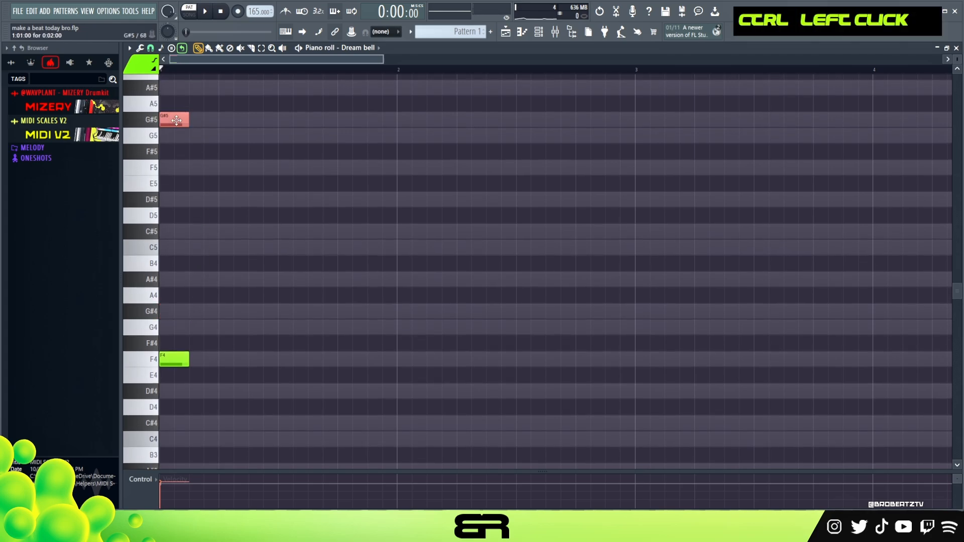
Repeat the G#5 and F4 notes at step 5 of bar 1 and play them back
left_click_drag(184, 124, 227, 126)
key("space")
key("space")
key("space")
left_click(178, 360, "ctrl")
right_click(213, 343)
mouse_move(202, 356)
left_mouse_down()
mouse_move(228, 352)
mouse_move(234, 360)
left_mouse_up()
left_click(181, 359, "ctrl")
right_click(259, 322)
key("space")
key("space")
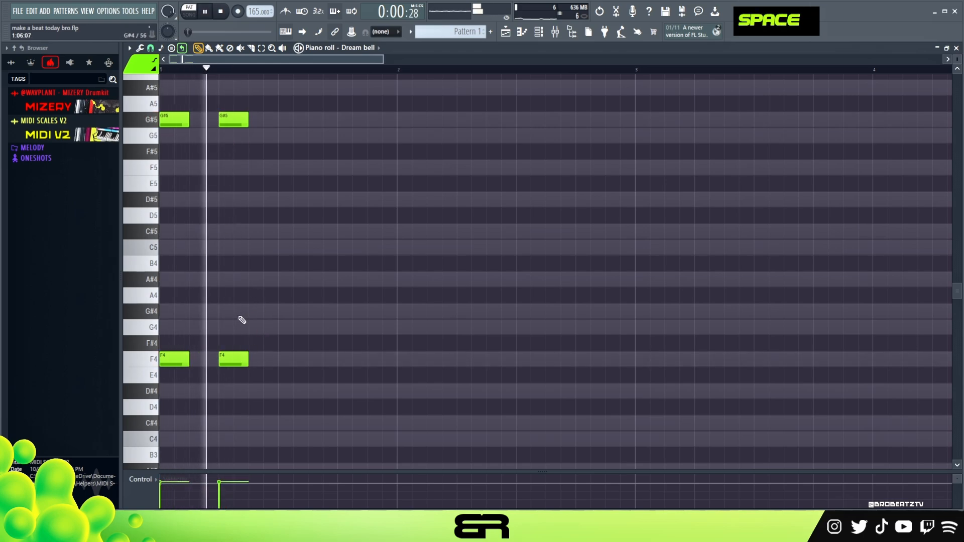
Extend the upper melody in bar 1 with G5 notes at steps 7 and 11 and a D#5 at step 13
left_click(272, 137)
key("space")
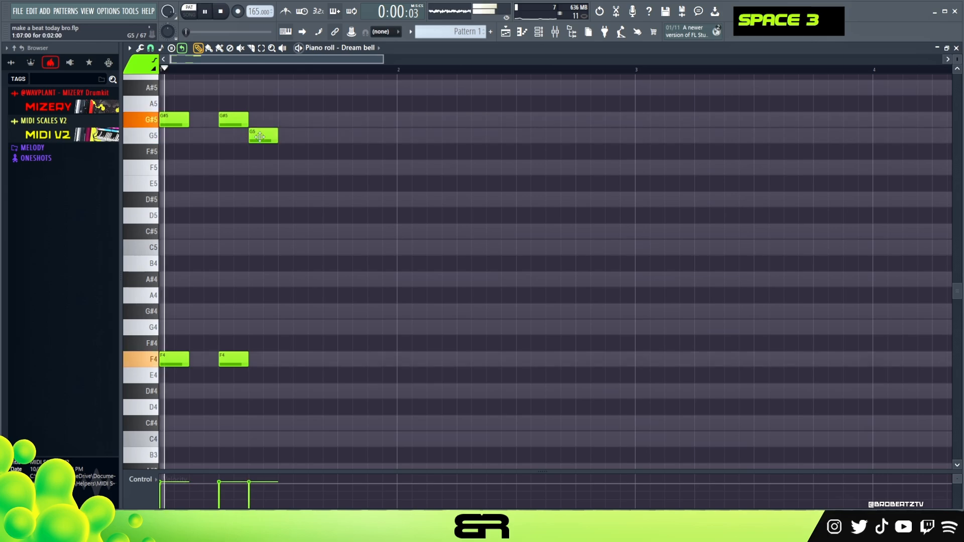
key("space")
left_click(309, 135)
left_click(339, 186)
key("space")
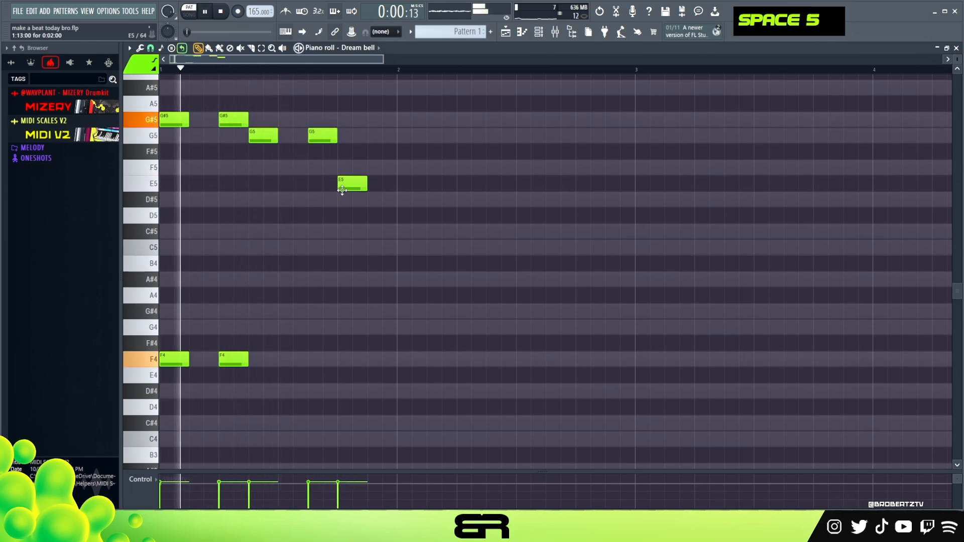
right_click(347, 184)
left_click(344, 199)
key("space")
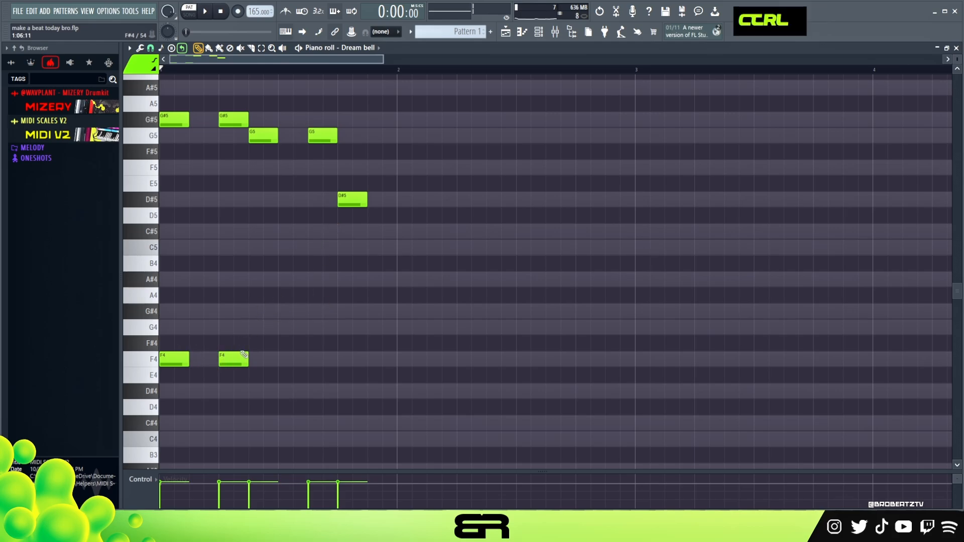
Add a low G#4 note at step 7 and a C#4 at step 12 of bar 1, checking them in playback
left_click(181, 357, "ctrl")
left_click(168, 353, "shift")
mouse_move(168, 353)
left_mouse_down()
mouse_move(170, 302)
mouse_move(209, 400)
mouse_move(163, 430)
mouse_move(331, 424)
left_mouse_up()
left_click(185, 358, "ctrl")
right_click(322, 436)
left_click(172, 308, "ctrl")
right_click(294, 436)
key("space")
right_click(361, 361)
key("space")
key("space")
left_click_drag(296, 314, 266, 314)
key("space")
key("space")
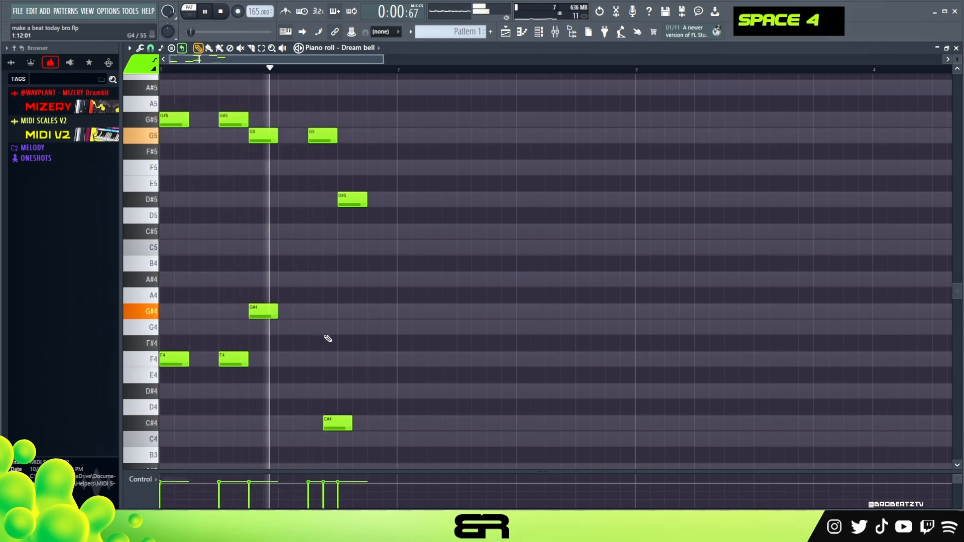
Add a second G#4 at step 11 of bar 1 and move the C#4 to step 13
left_click(316, 312)
key("space")
key("space")
left_click_drag(336, 421, 351, 422)
key("space")
key("space")
Place C#4 and D#5 notes at step 5 of bar 2 and a G#4 at step 7, auditioning the result
left_click(460, 424)
key("space")
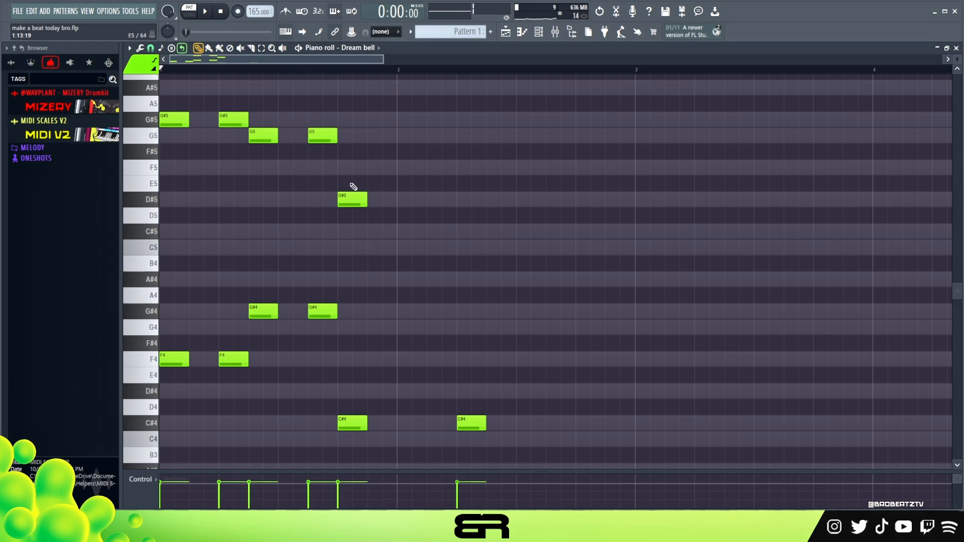
right_click(276, 189)
left_click_drag(173, 112, 379, 253)
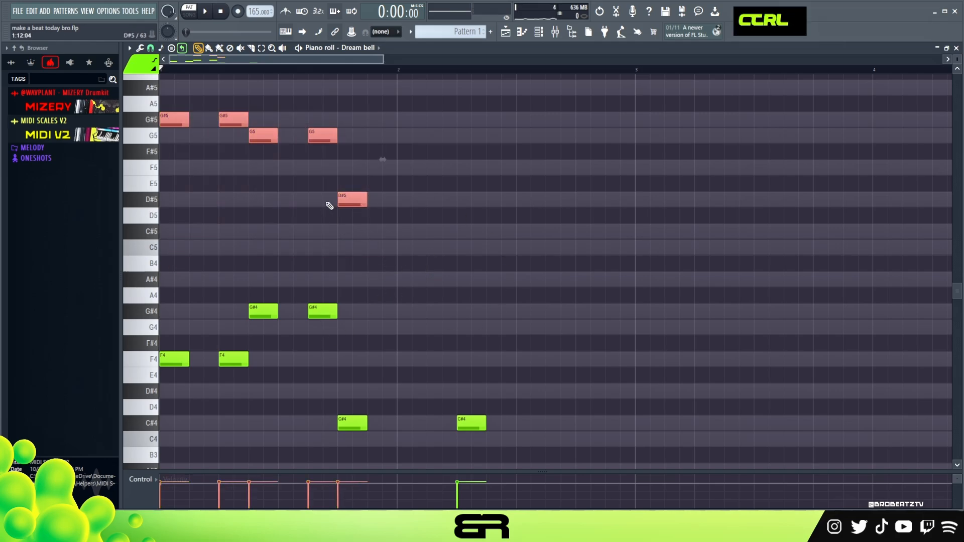
right_click(364, 221)
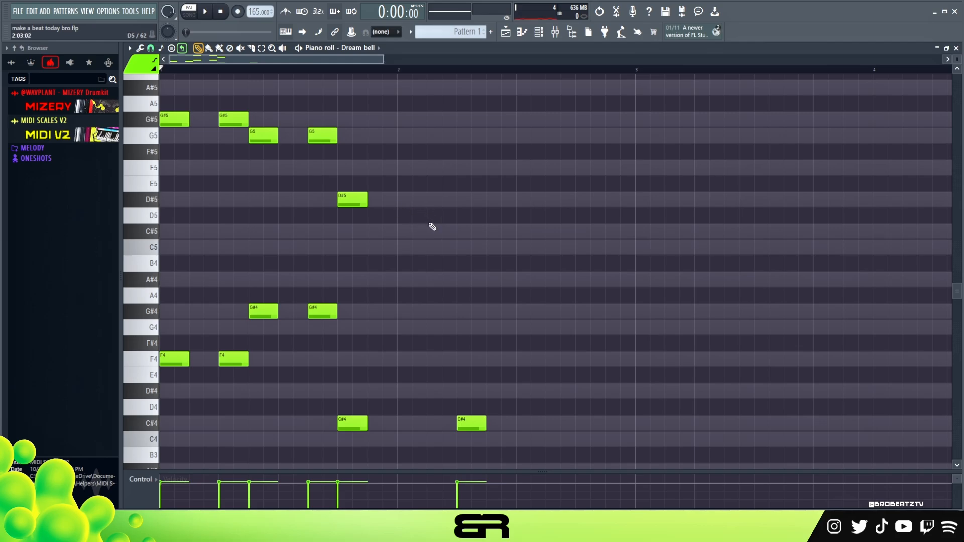
left_click_drag(324, 312, 501, 334)
left_click(363, 198, "ctrl")
left_click_drag(363, 198, 482, 199)
key("space")
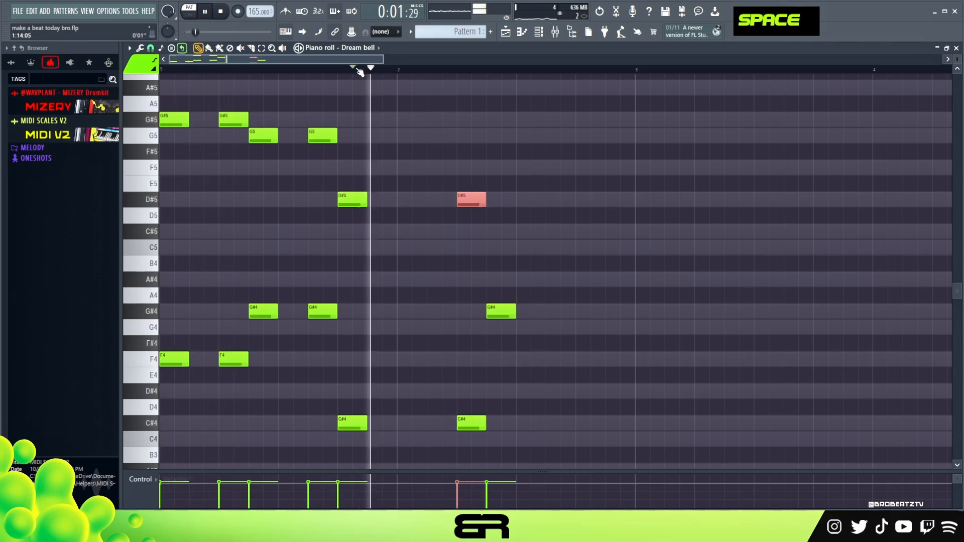
key("space")
Continue the upper melody in bar 2 with G5 at step 7, D#5 at step 9 and C5 at step 13
double_click(486, 139)
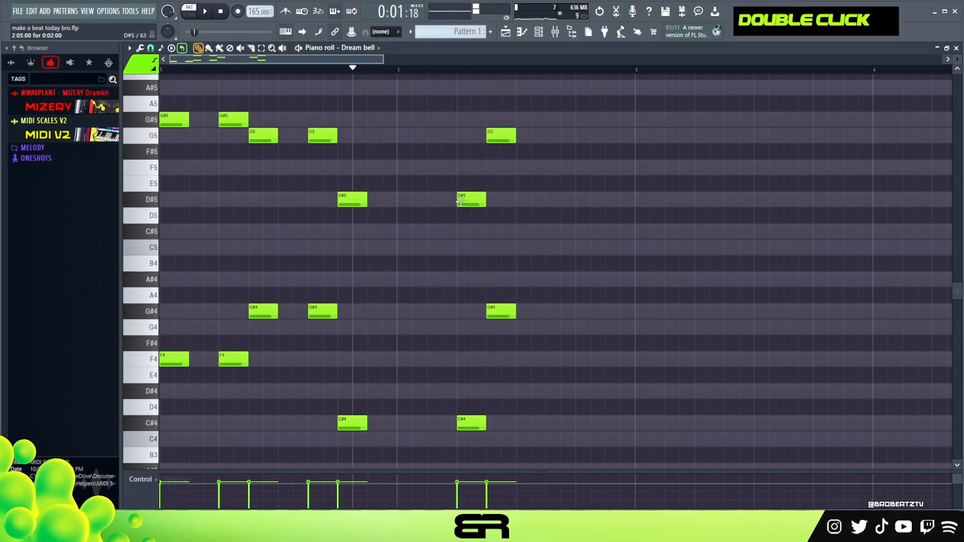
left_click(519, 201)
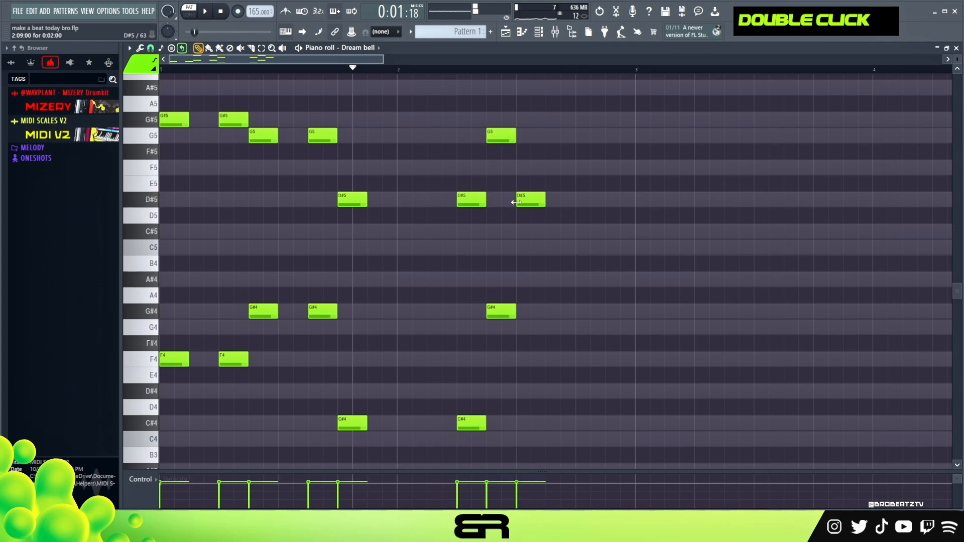
left_click(577, 248)
key("space")
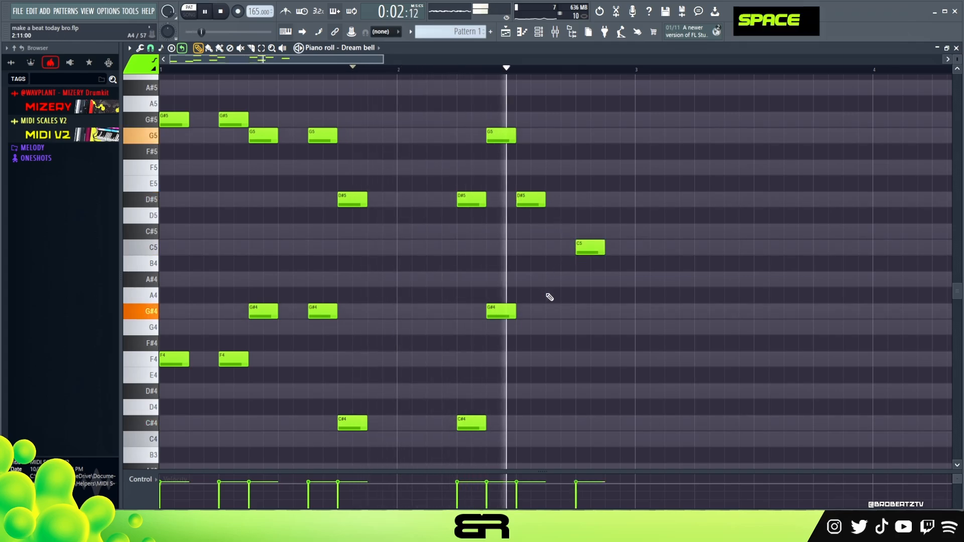
key("space")
key("space")
key("space")
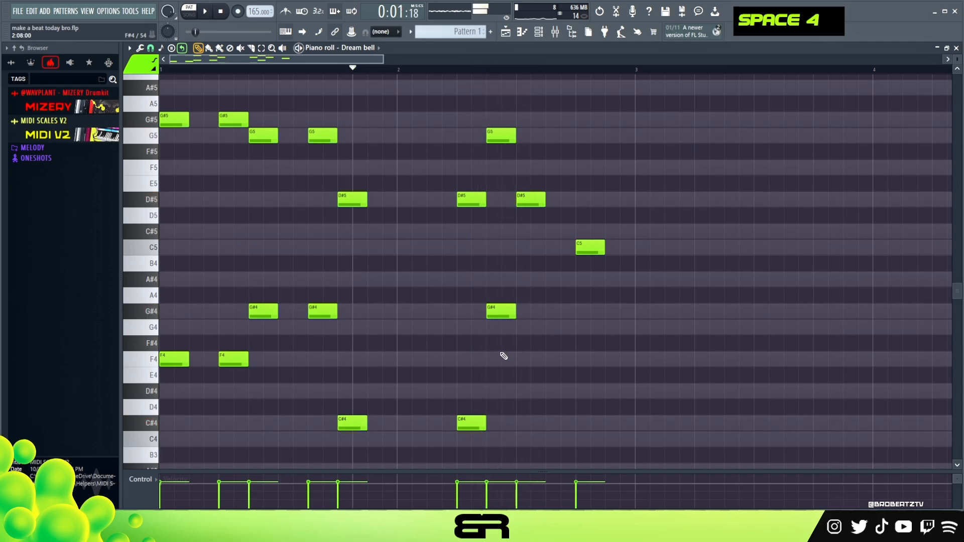
key("space")
key("space")
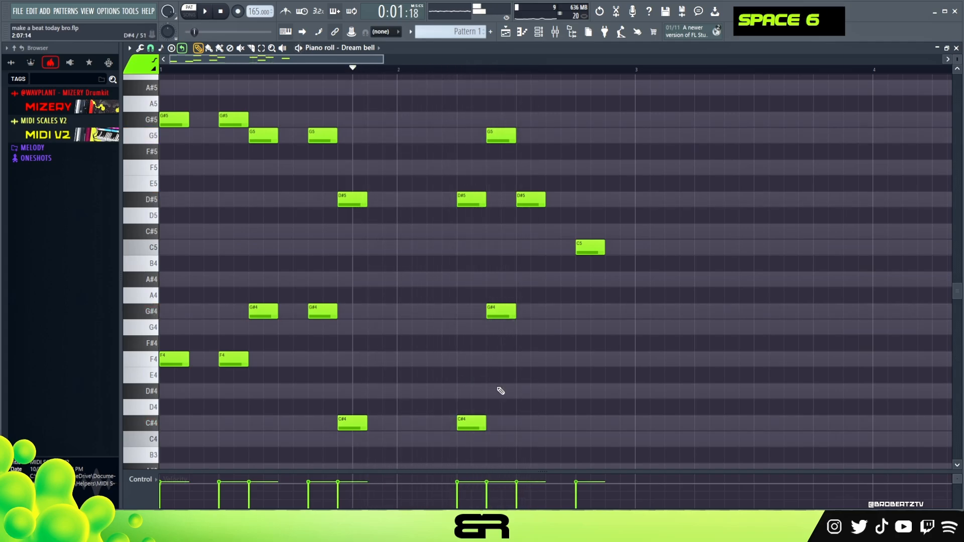
Add three consecutive F4 notes, each three steps long, starting at step 9 of bar 2
left_click_drag(545, 362, 643, 362)
key("space")
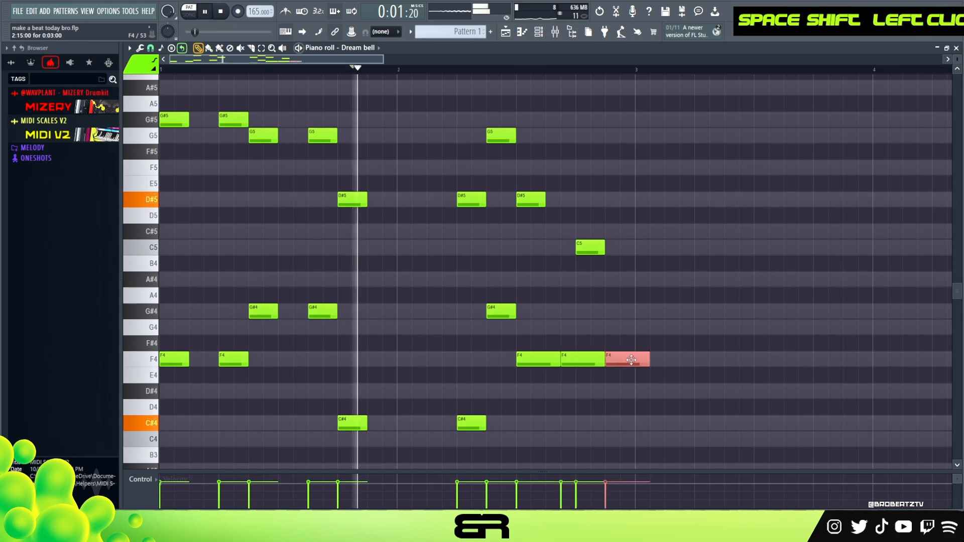
key("space")
key("space")
Raise the last of the three F4 notes to G4 and lower the middle one to D#4
left_click_drag(643, 362, 632, 331)
key("space")
key("space")
left_click_drag(590, 365, 587, 400)
key("space")
key("space")
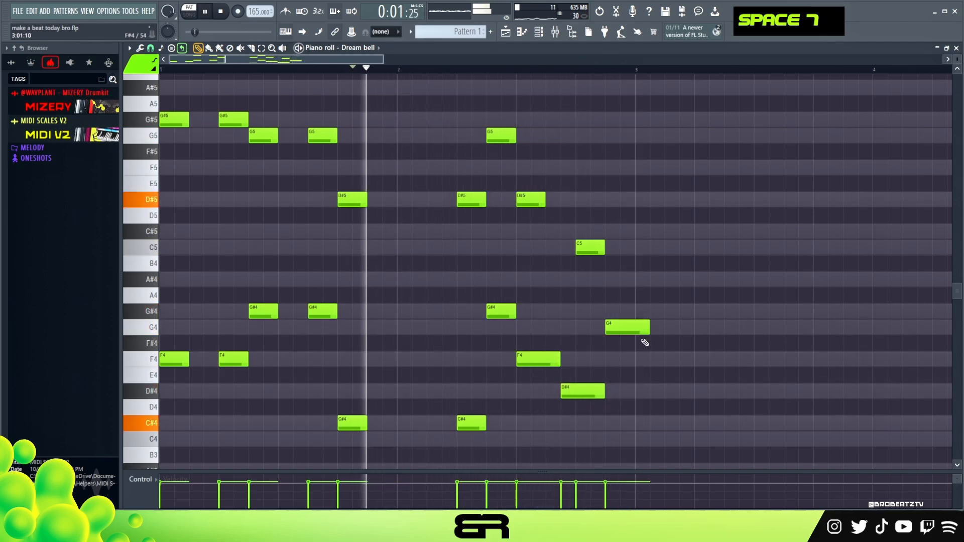
Shorten the G4 note so it ends at the start of bar 3, and play it back
left_click_drag(648, 327, 633, 328)
key("space")
key("space")
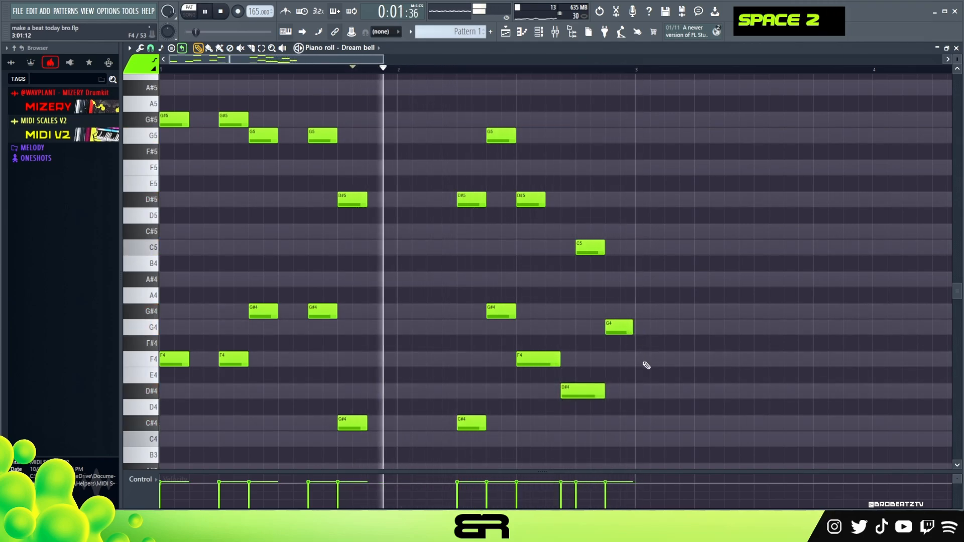
key("space")
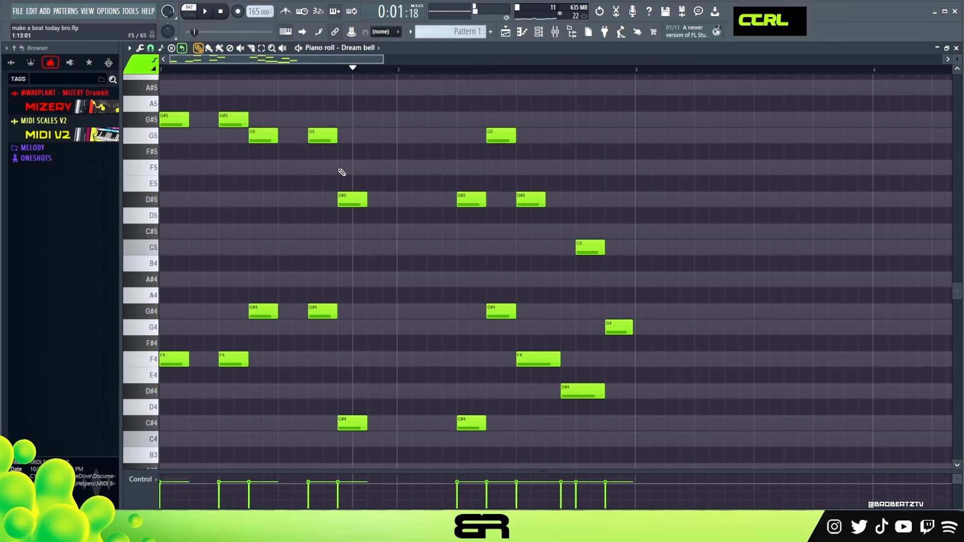
Duplicate all notes of bars 1 and 2 into bars 3 and 4
key("ctrl+a")
left_click_drag(179, 122, 655, 140)
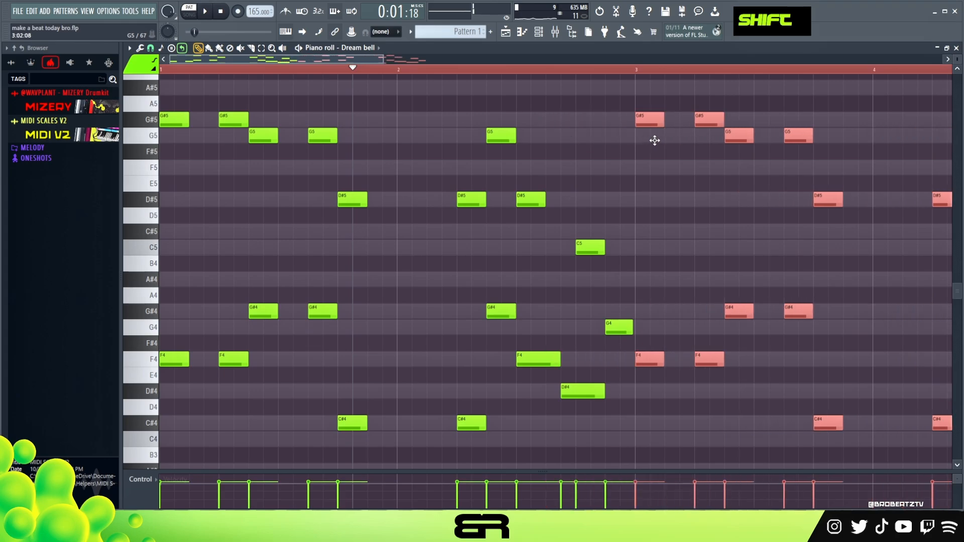
left_click_drag(366, 64, 432, 70)
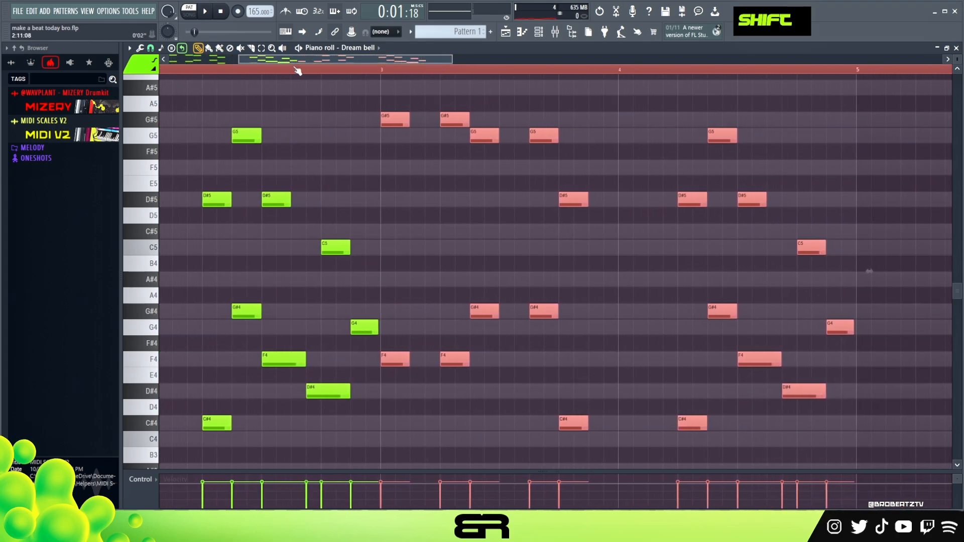
Play back the melody from the middle of bar 2 to audition the transition into the duplicated bars
double_click(243, 69)
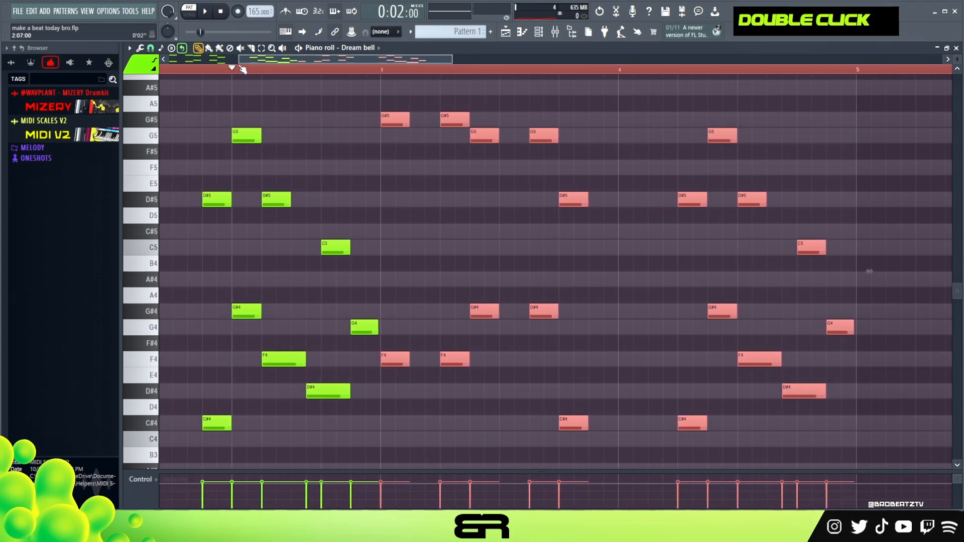
left_click(216, 71)
key("space")
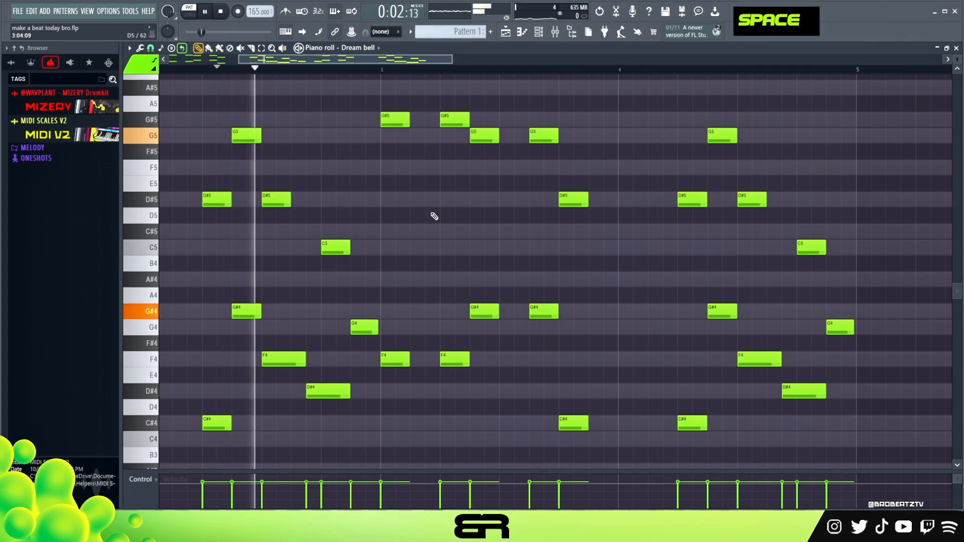
key("space")
double_click(285, 202)
key("space")
key("space")
key("space")
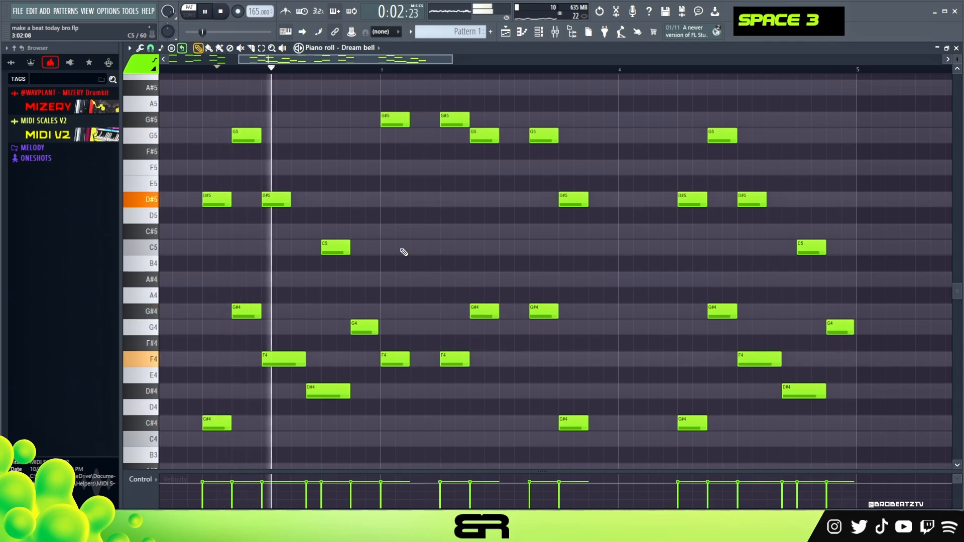
key("space")
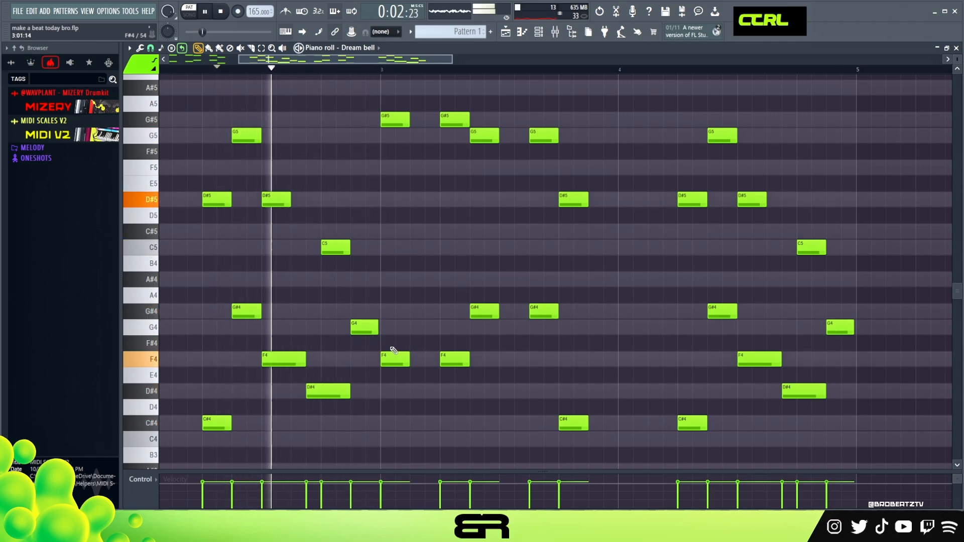
Lower the two F4 bass notes at the start of bar 3 to C#4
left_click_drag(386, 350, 459, 371, "ctrl")
key("Down")
key("Down")
key("Down")
key("Down")
Duplicate the C#4 pair as D#4 at steps 7 and 11 of bar 3, and as F4 at step 13 and the start of bar 4
left_click_drag(388, 418, 480, 386, "shift")
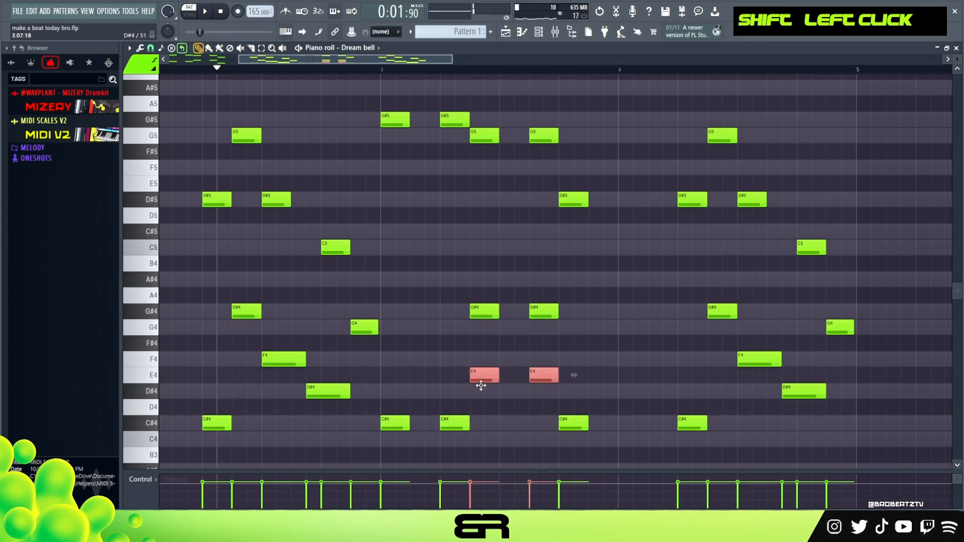
left_click_drag(481, 394, 573, 357, "shift")
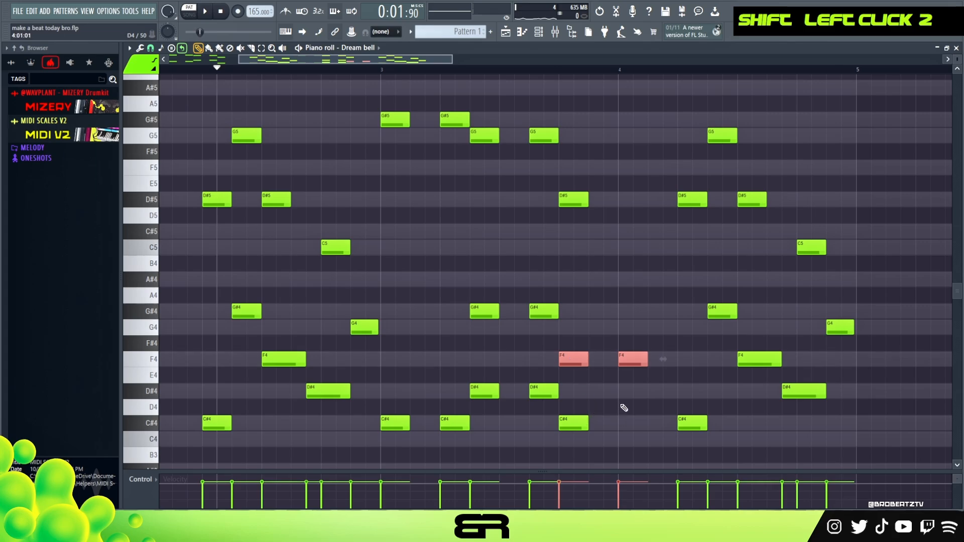
Delete the F4 at the start of bar 4, the C#4 notes around it, and the G#4 at step 11 of bar 3
right_click(632, 360)
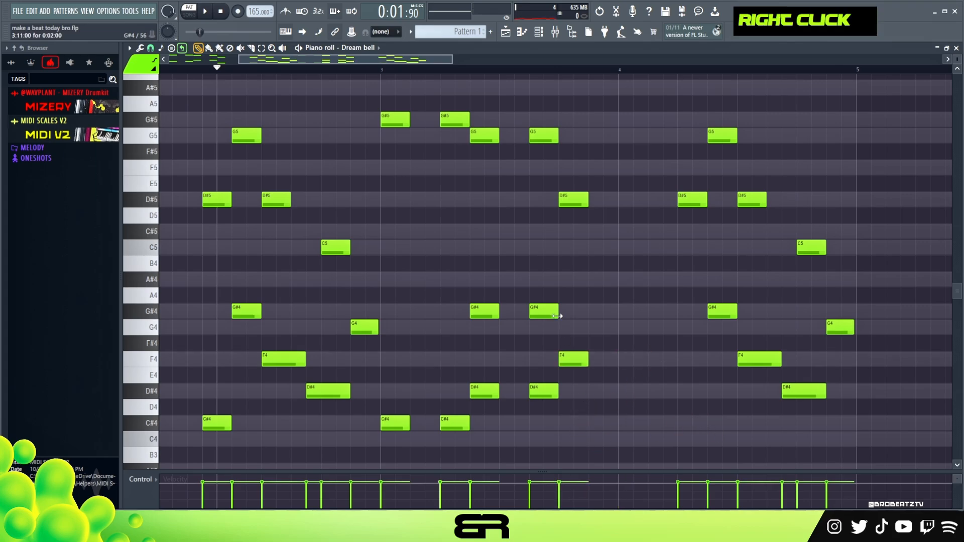
scroll(497, 239, "up", 1)
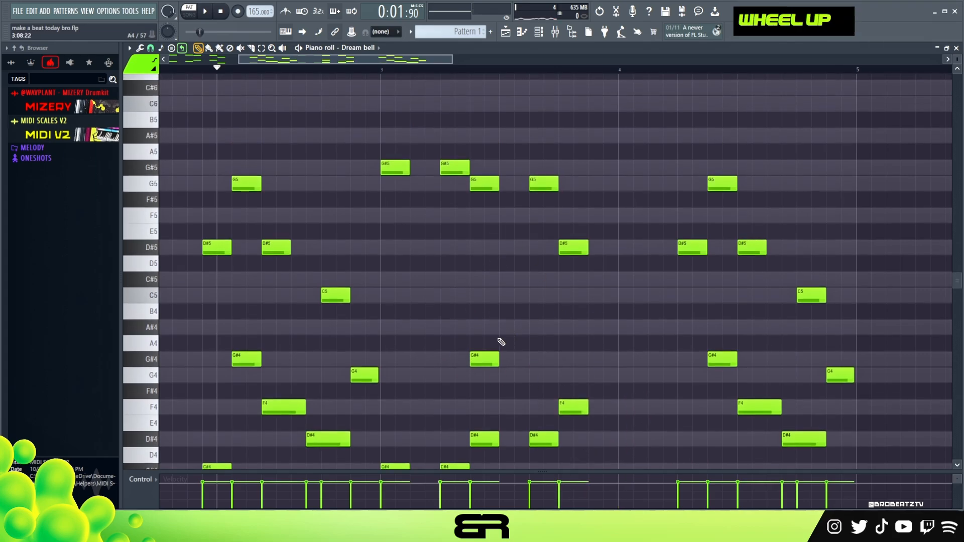
scroll(503, 340, "down", 1)
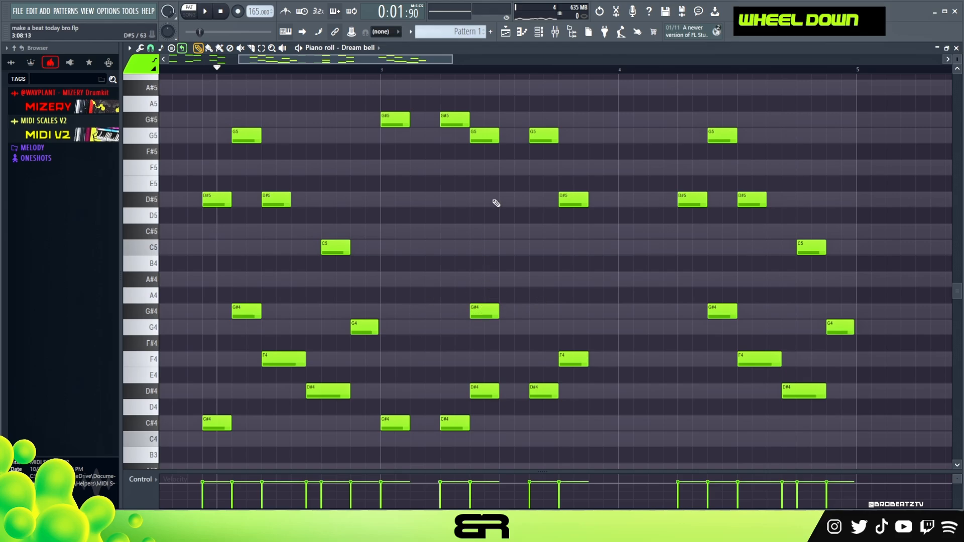
Lower the two G#5 notes at the start of bar 3 to D#5 and delete bar 3's other upper notes
left_click_drag(378, 112, 513, 155, "ctrl")
key("shift+Down")
key("shift+Down")
key("shift+Down")
key("shift+Down")
key("shift+Down")
right_click(494, 264)
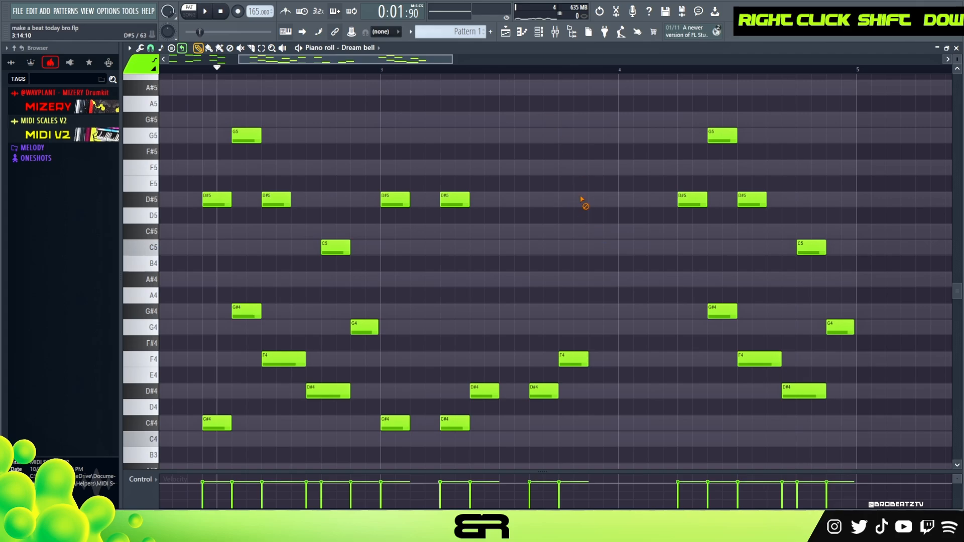
Add C5 at step 5, A#4 at steps 7 and 11, and C5 at step 13 of bar 3, auditioning between edits
key("space")
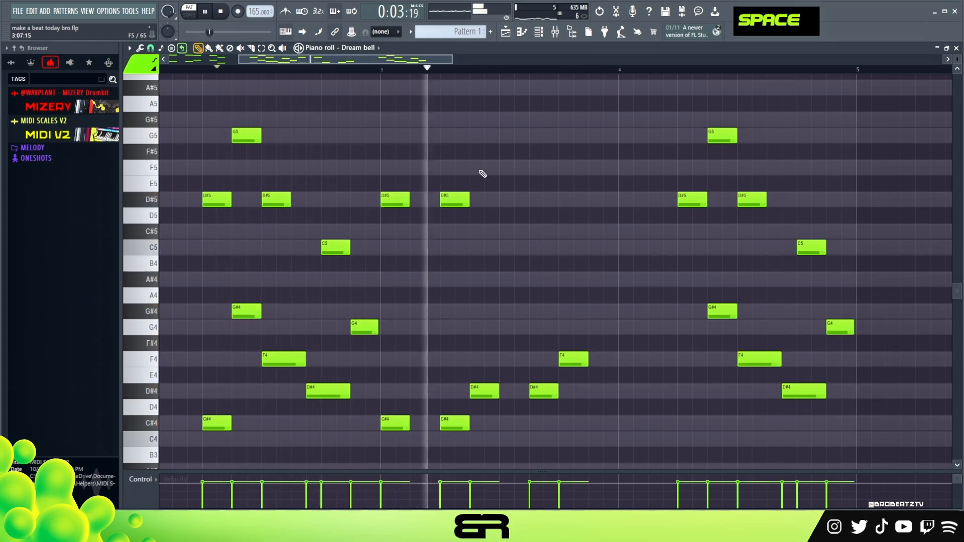
key("space")
key("space")
left_click(446, 247)
key("space")
key("space")
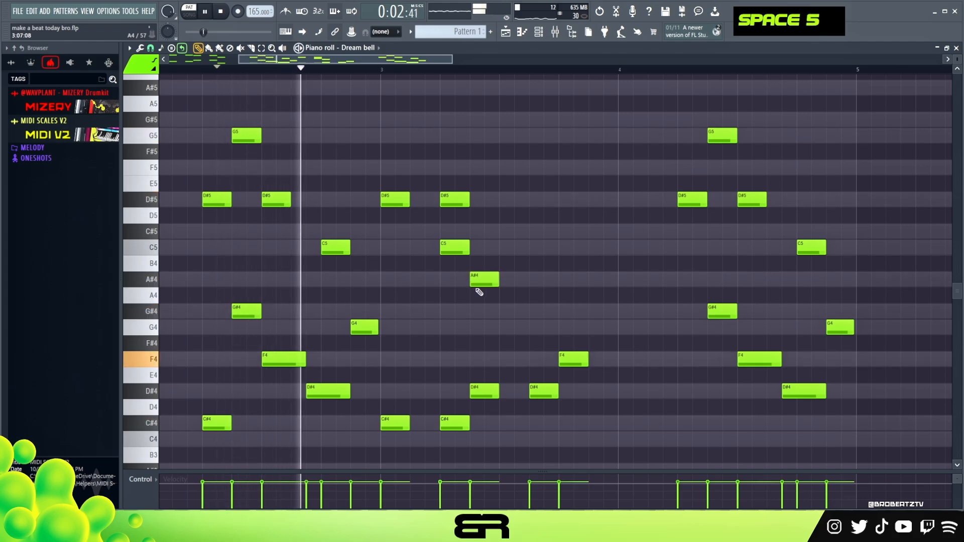
left_click(534, 281)
key("space")
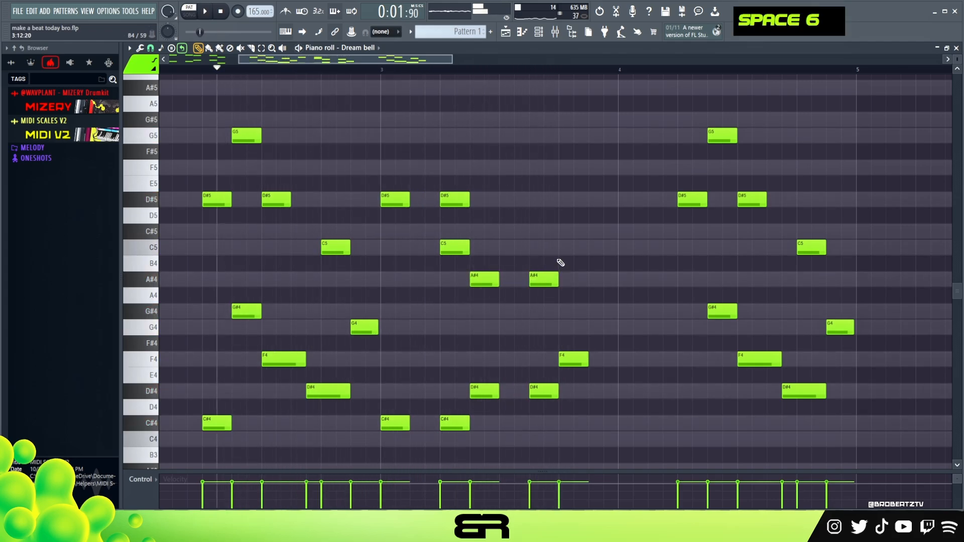
left_click_drag(560, 244, 561, 246)
key("space")
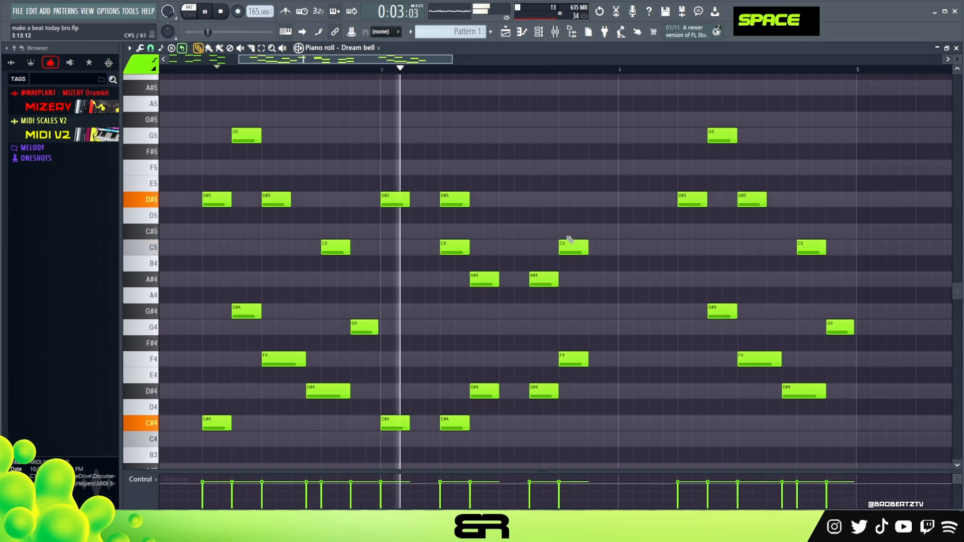
key("space")
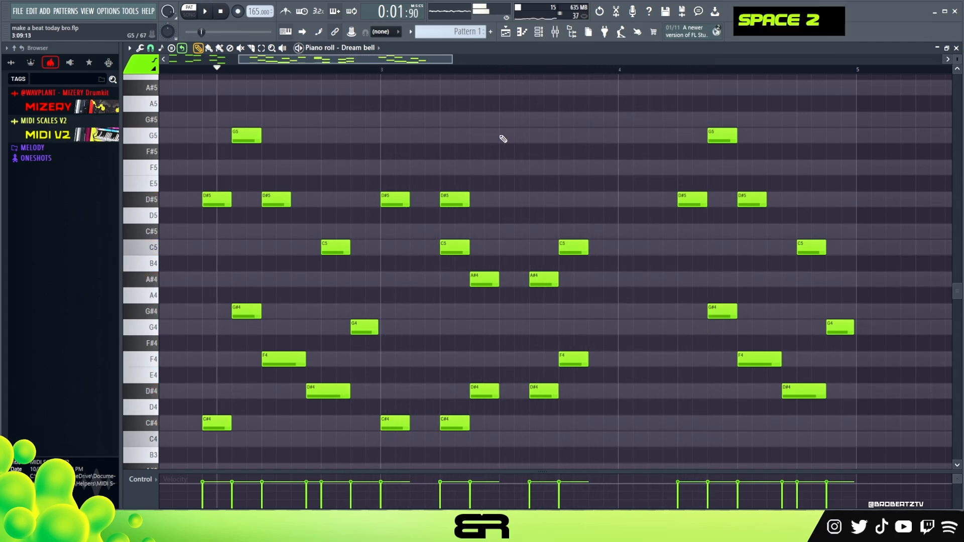
Copy the second G#5 and both G5 notes of bar 1 into bar 3 at steps 7, 9 and 13, and audition
left_click_drag(391, 63, 333, 64)
left_click_drag(364, 153, 737, 134)
key("space")
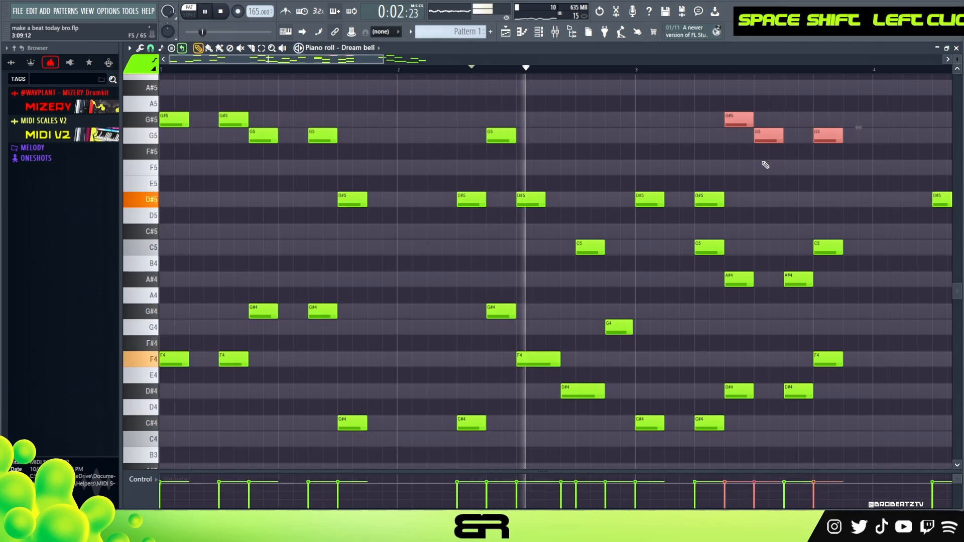
key("space")
key("space")
key("space")
key("space")
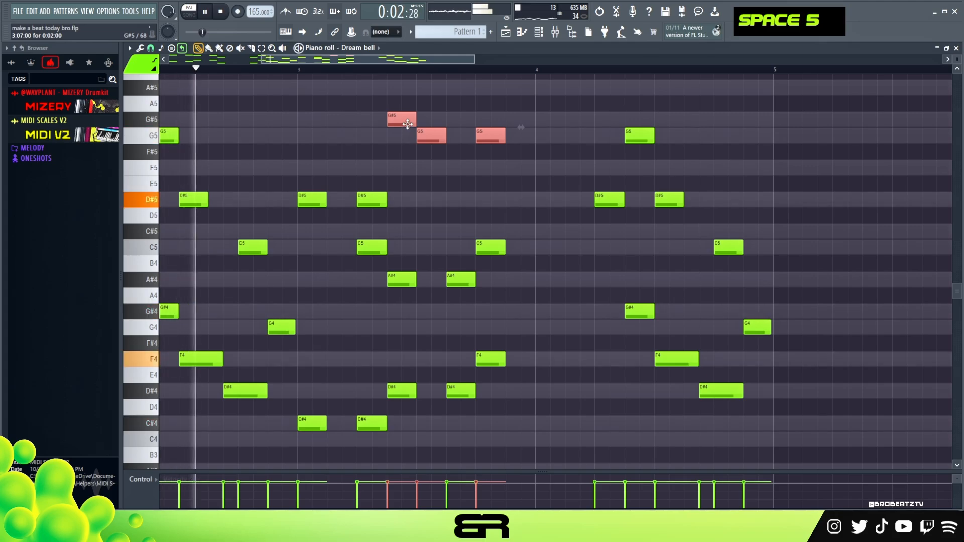
Move the G5 at step 9 of bar 3 to G#5 at step 11 and play back the bar
right_click(407, 121)
left_click(511, 150, "ctrl")
left_click_drag(436, 137, 466, 114)
right_click(476, 155)
key("space")
key("space")
left_click(491, 134)
right_click(525, 138)
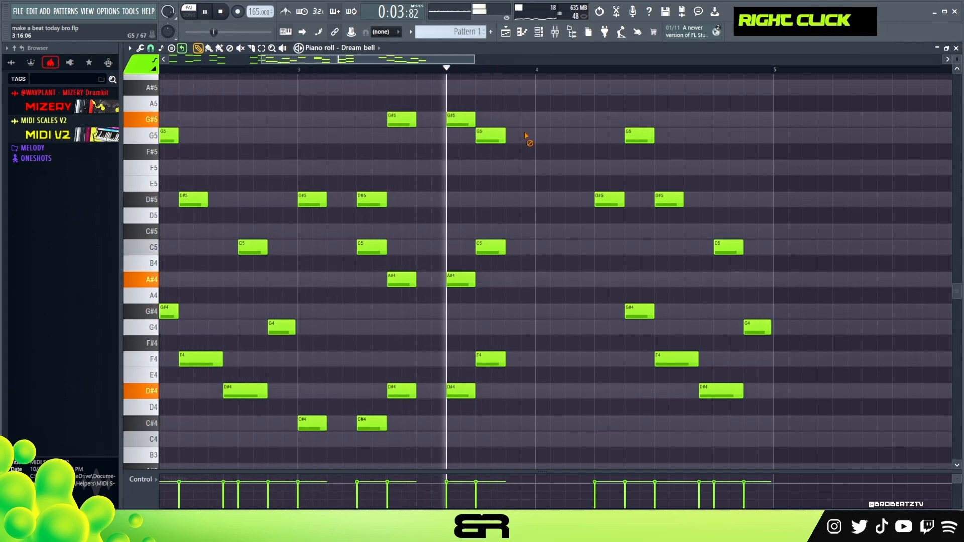
key("space")
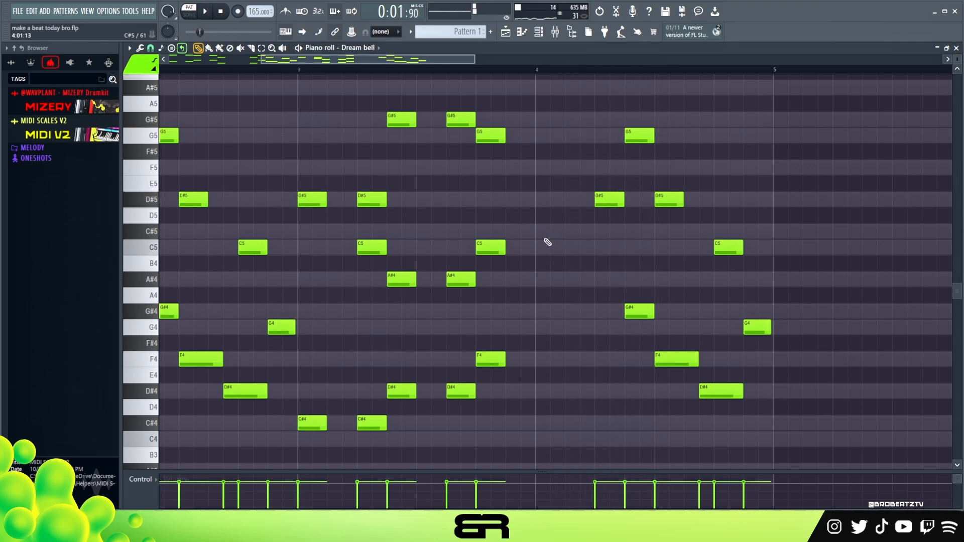
Play back the whole four-bar melody from the beginning
left_click_drag(534, 96, 368, 412, "ctrl")
left_click(529, 297, "ctrl")
right_click(529, 290, "ctrl")
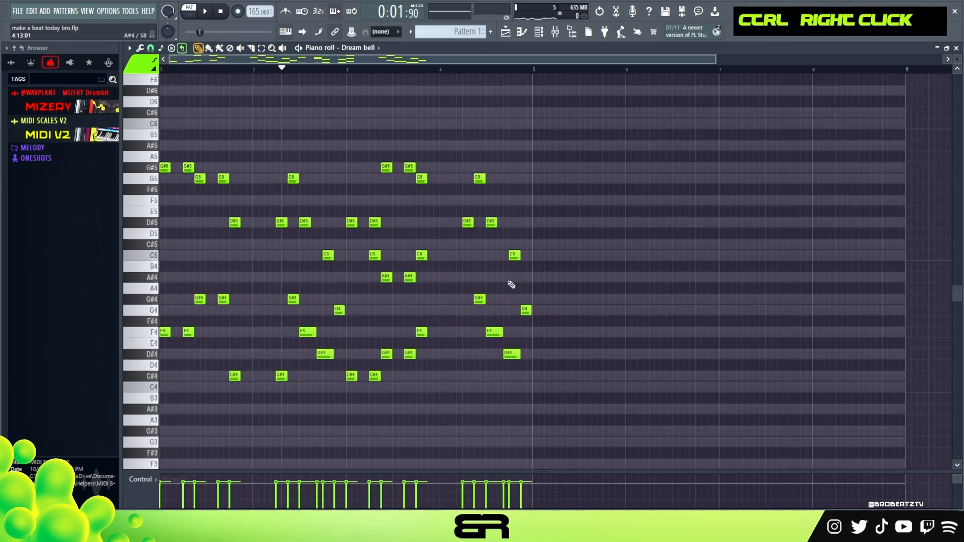
scroll(284, 80, "up", 3)
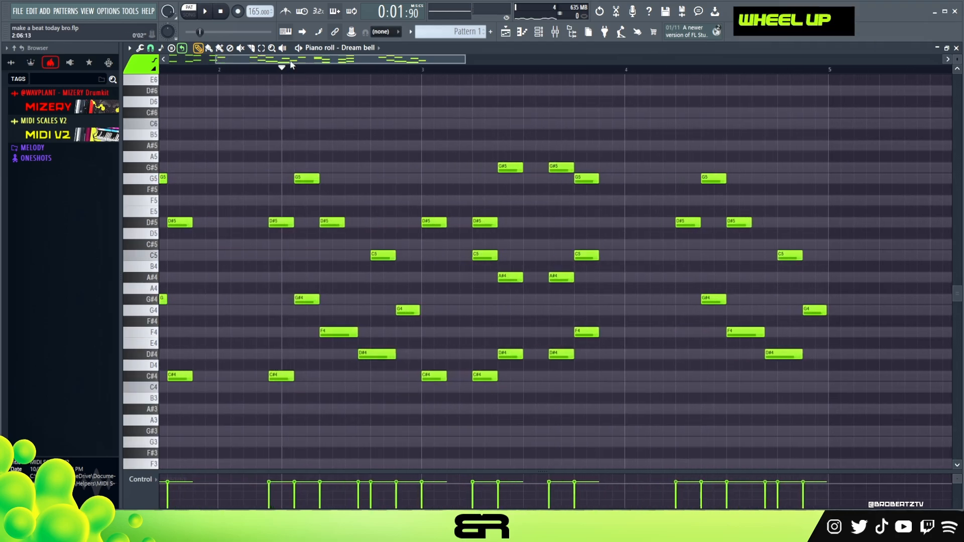
key("space")
key("space")
key("space")
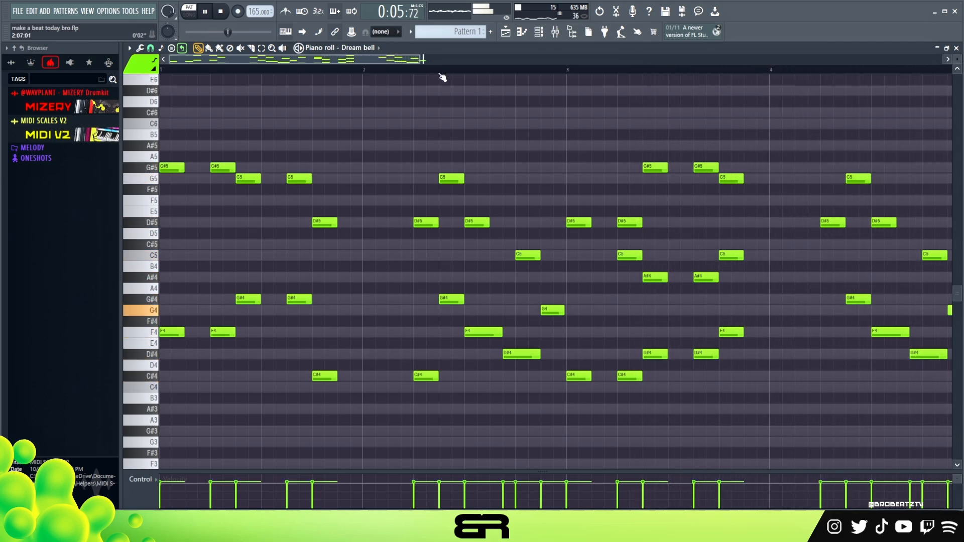
key("space")
left_click_drag(420, 60, 430, 59)
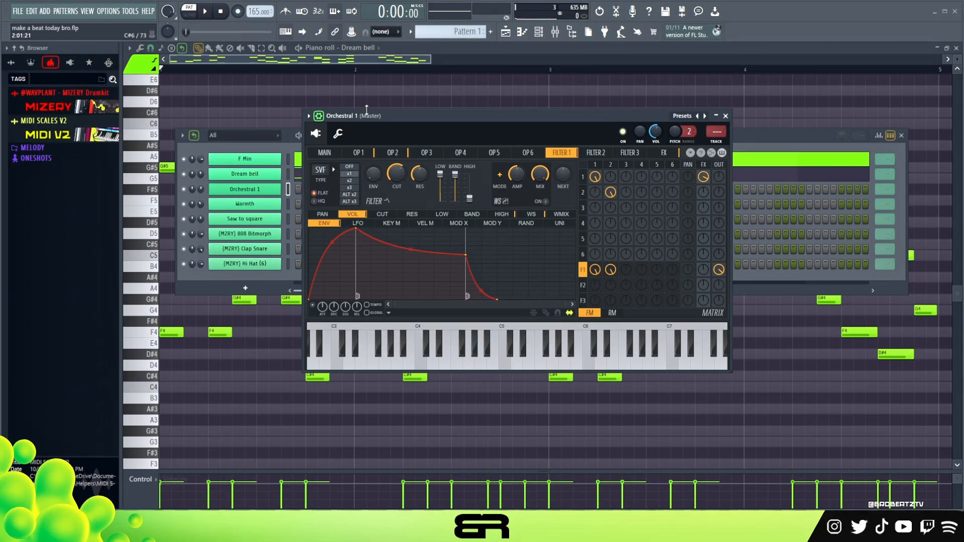
Audition the Orchestral 1 sound by playing a few notes
left_click_drag(375, 117, 457, 117)
key("f")
key("a")
key("w")
key("a")
key("w")
Copy the Dream bell notes into the Orchestral 1 channel and set both channels to loop by bar at bar 5
right_click(269, 186)
left_click(386, 183)
right_click(274, 188)
left_click(396, 208)
key("space")
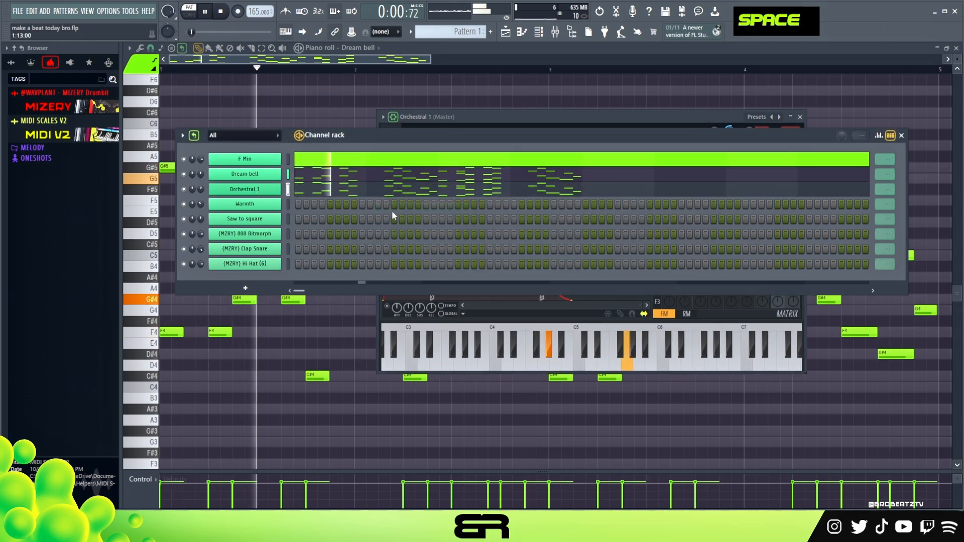
scroll(203, 190, "up", 3)
key("space")
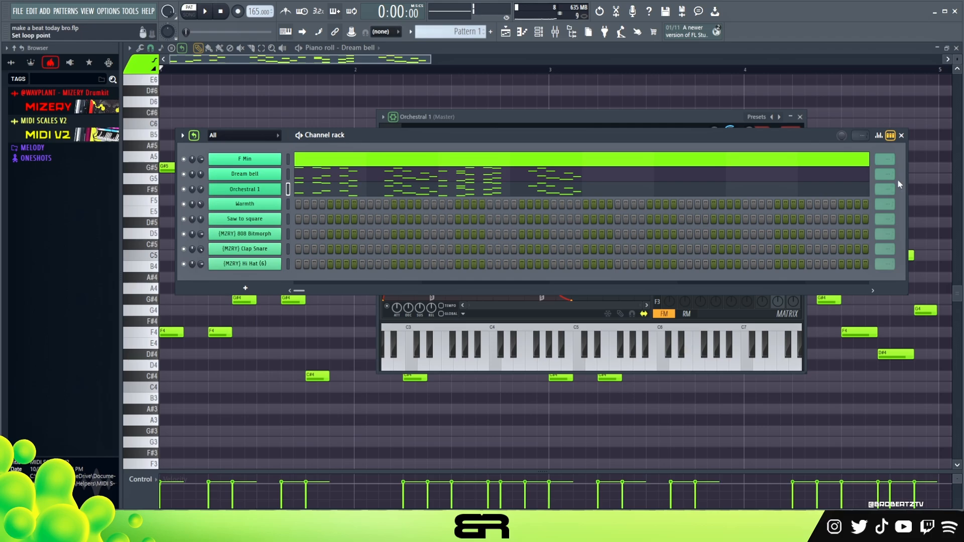
scroll(890, 175, "down", 1)
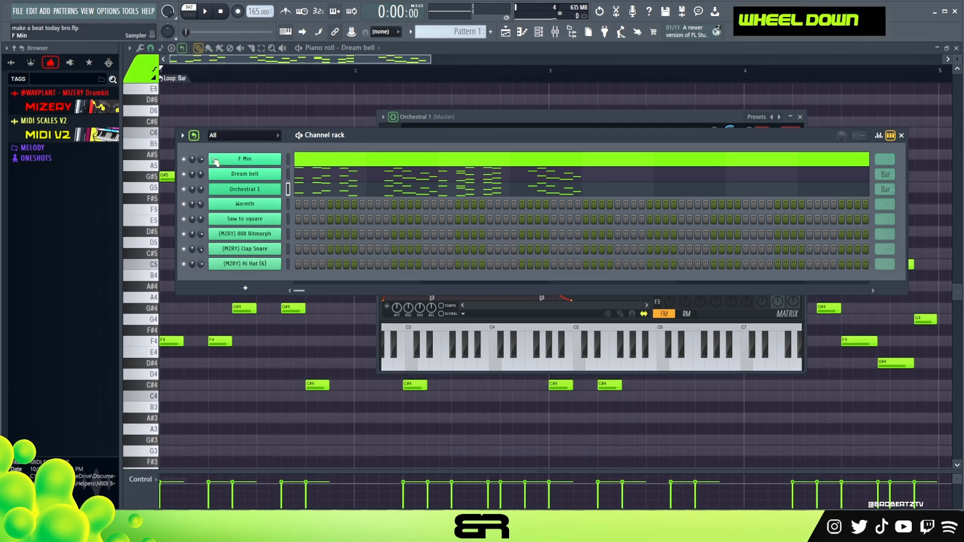
double_click(195, 137)
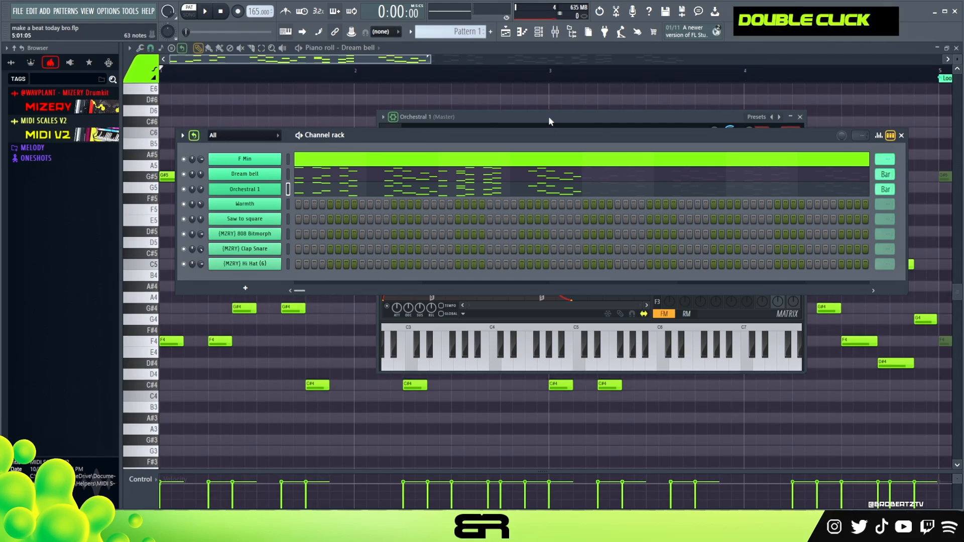
Open the Warmth instrument and audition its sound with a few notes
left_click(257, 204)
key("s")
left_click_drag(469, 153, 447, 130)
key("e")
key("g")
key("s")
key("e")
key("g")
key("e")
key("f")
key("e")
key("f")
key("e")
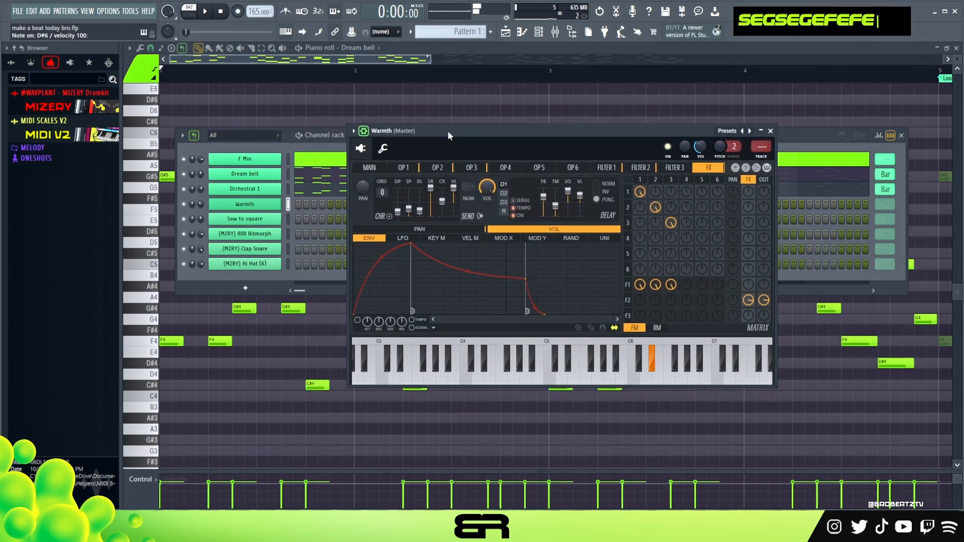
right_click(272, 204)
left_click(296, 203)
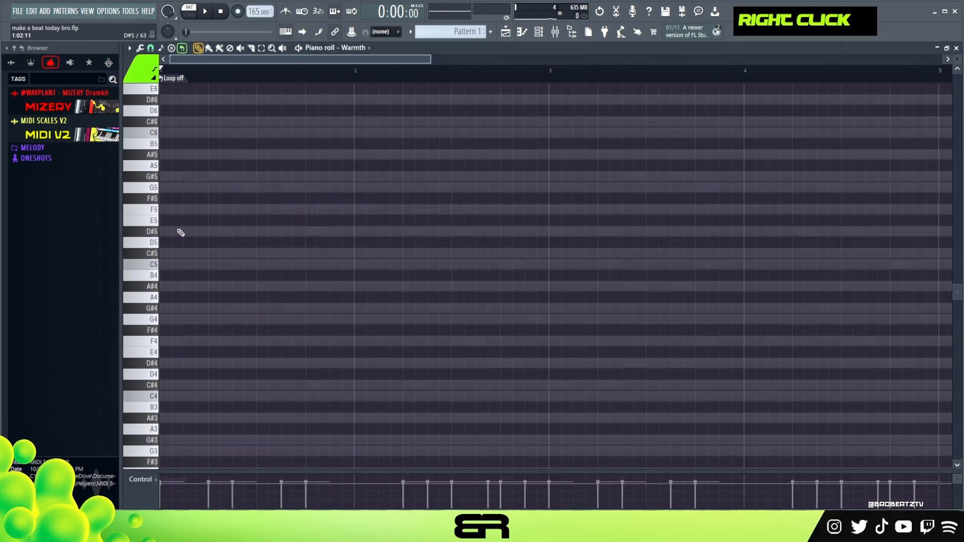
left_click(538, 34)
left_click(297, 184)
left_click_drag(164, 175, 294, 232)
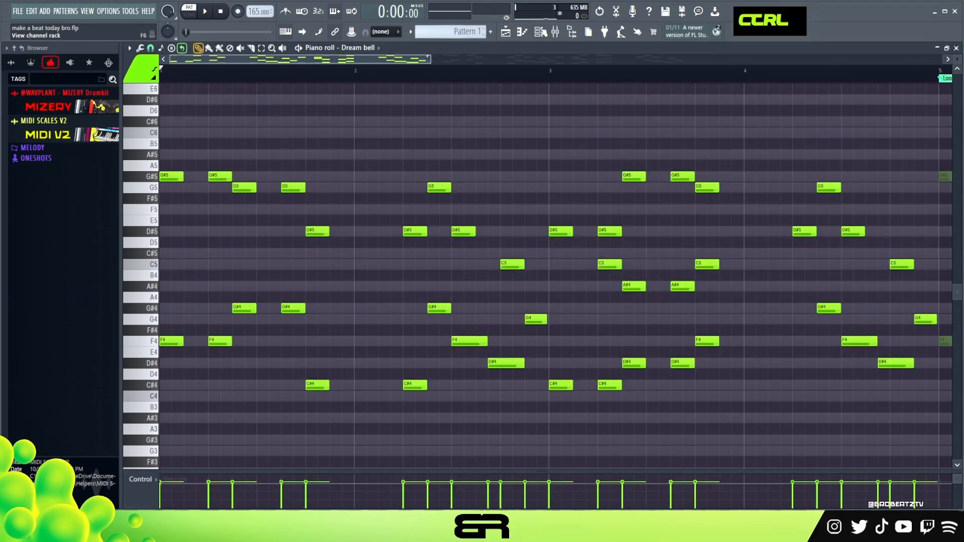
Copy the Orchestral 1 notes and paste them into the Warmth channel
left_click(541, 32)
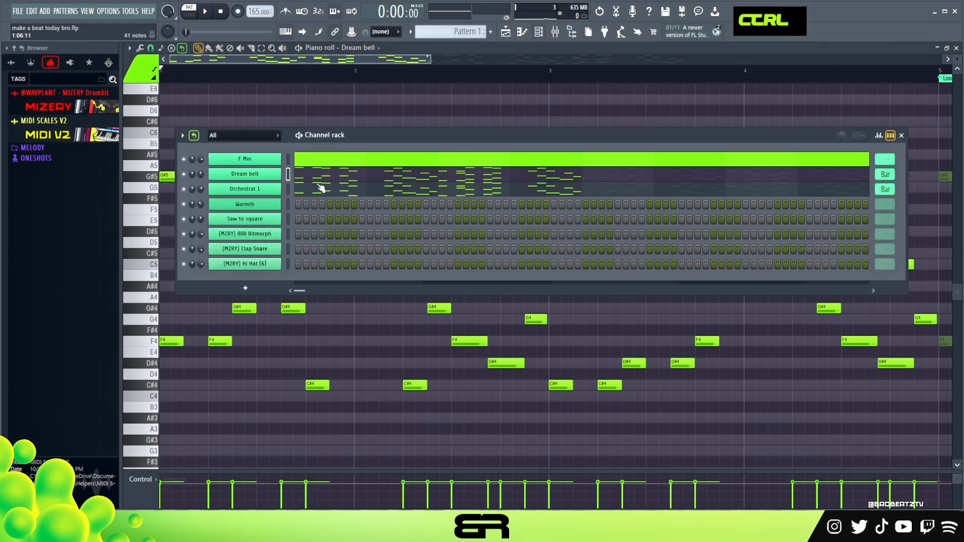
right_click(275, 189)
right_click(275, 206)
left_click(390, 222)
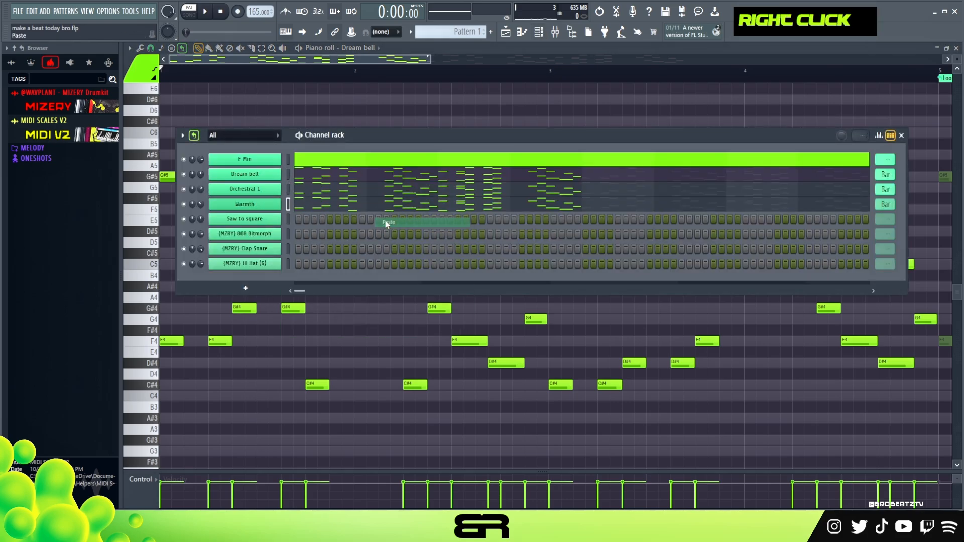
In Warmth's piano roll, delete every note from C5 downwards, keeping only the top melody
left_click(351, 205)
left_click_drag(173, 249, 951, 447)
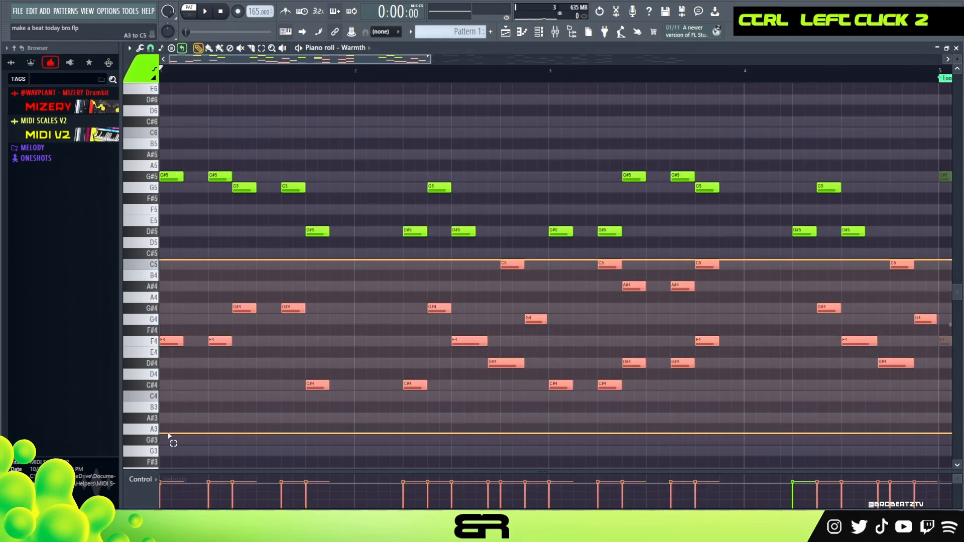
right_click(318, 324)
Delete the second G#5 in bar 1, lengthen the first one to 0:06:09 so it overlaps the G5, and audition
right_click(217, 177)
left_click_drag(189, 180, 233, 180)
right_click(216, 178)
key("space")
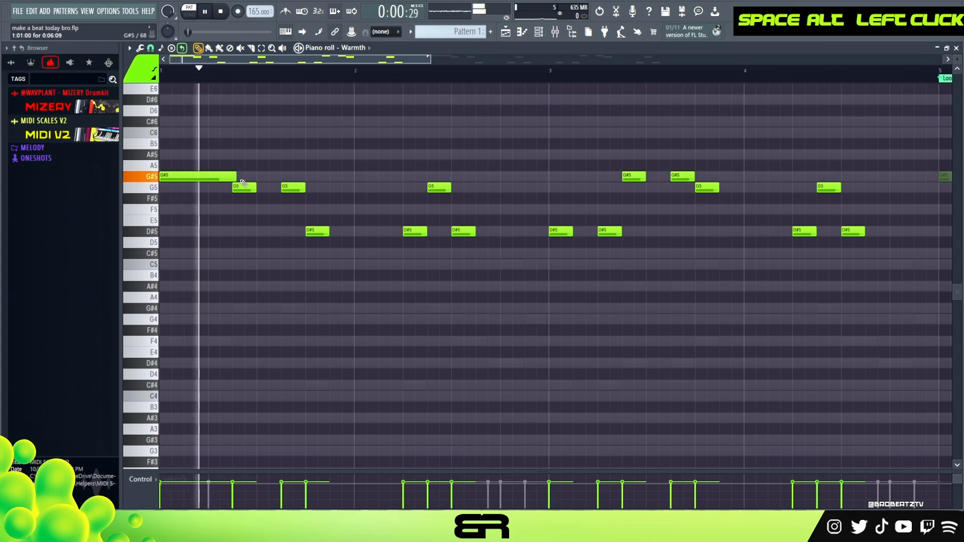
key("space")
key("space")
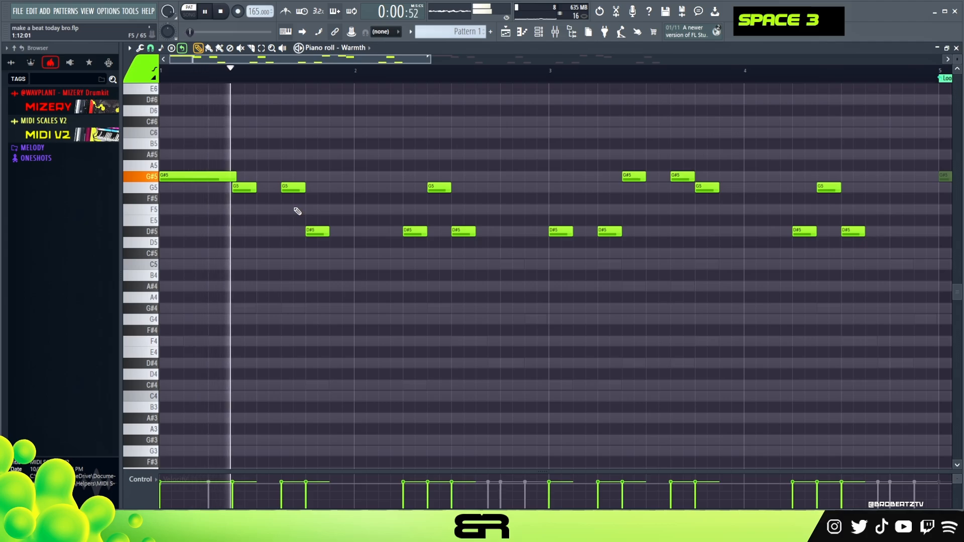
Lengthen the second G5 of bar 1 slightly so it overlaps the D#5, and play from the start
key("space")
left_click_drag(305, 191, 311, 191)
key("space")
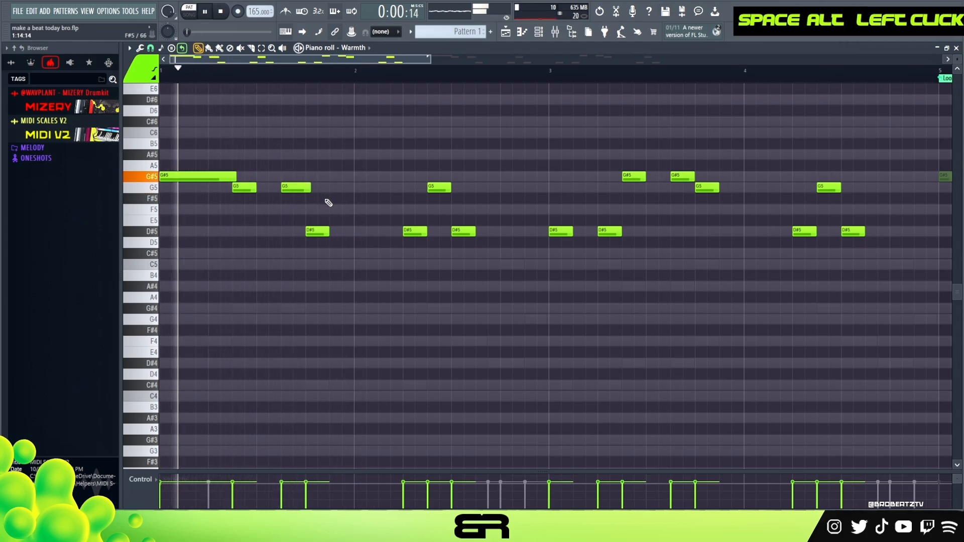
Add a short C5 grace note at step 5 of bar 2 with the D#5 starting just after it, and lengthen the G5 slightly
key("space")
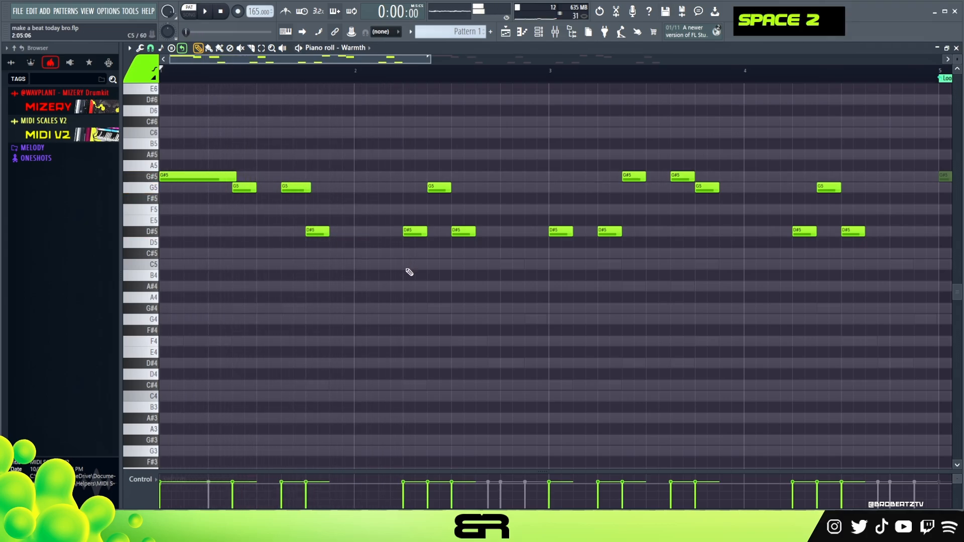
left_click_drag(430, 265, 431, 232)
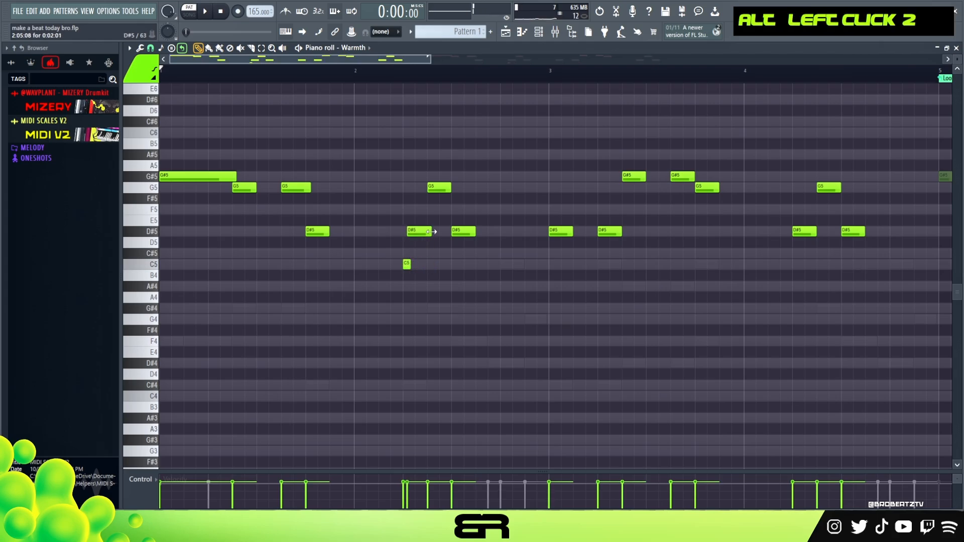
left_click_drag(450, 187, 455, 188)
Add a longer C5 at step 13 of bar 2 and play back the passage
left_click(406, 264, "ctrl")
left_click_drag(405, 264, 526, 265)
key("space")
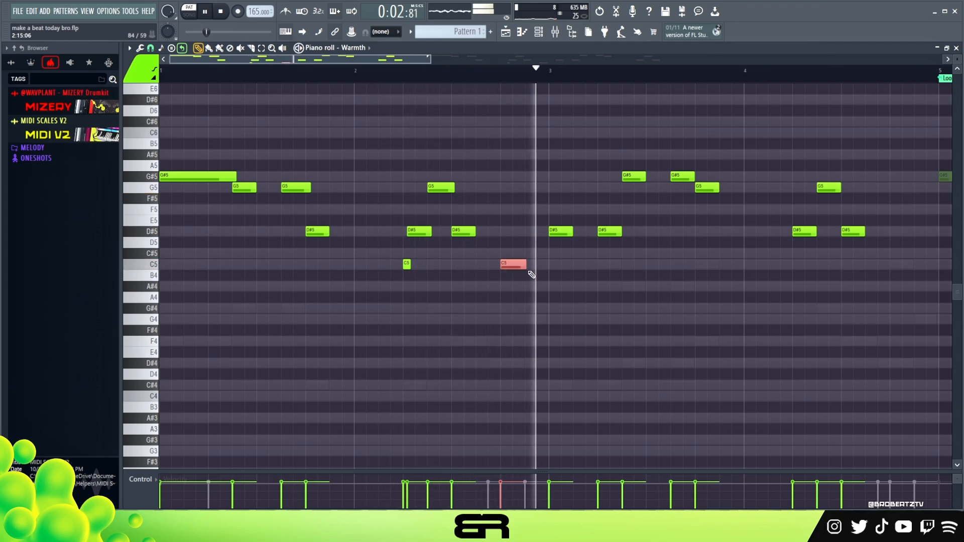
key("space")
key("space")
Extend the first D#5 of bar 3 in place of the second one, and lengthen the second G#5 into the G5
right_click(608, 231)
left_click_drag(572, 234, 627, 241)
left_click_drag(694, 177, 700, 177)
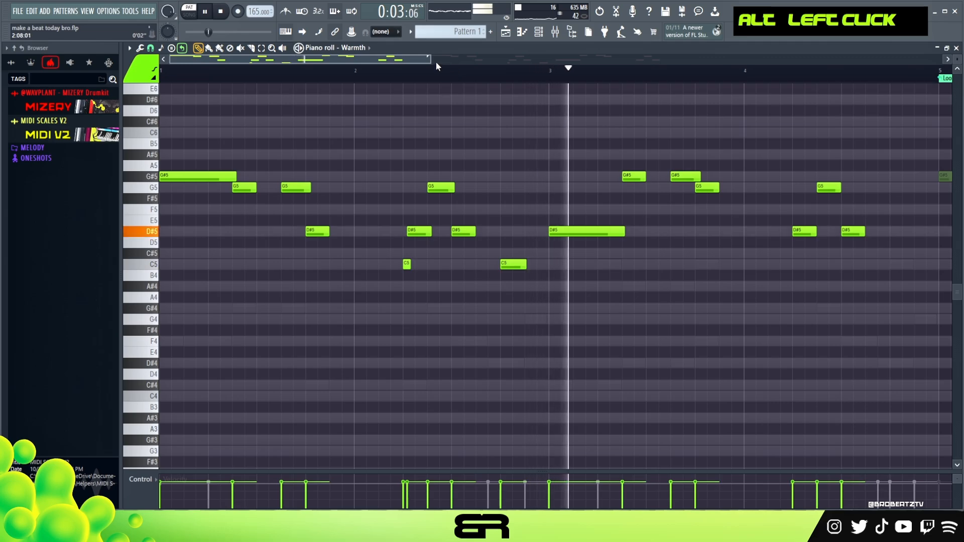
Add a short F5 grace note at step 11 of bar 3 and start the second G#5 slightly after it
key("space")
key("space")
left_click(574, 210, "alt")
left_click_drag(576, 178, 581, 180)
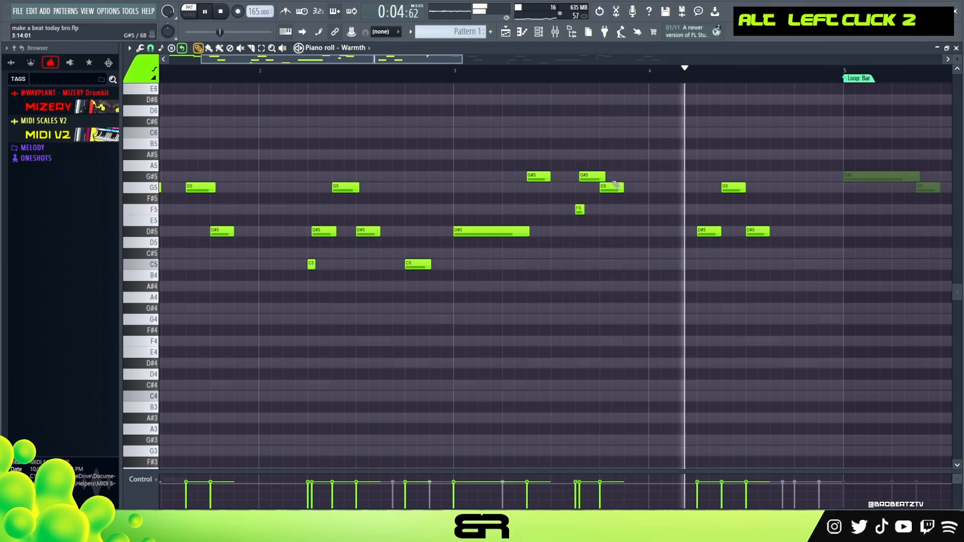
Copy the C5 grace note and following D#5 from bar 2 to step 5 of bar 4, replacing the D#5 there
key("space")
key("space")
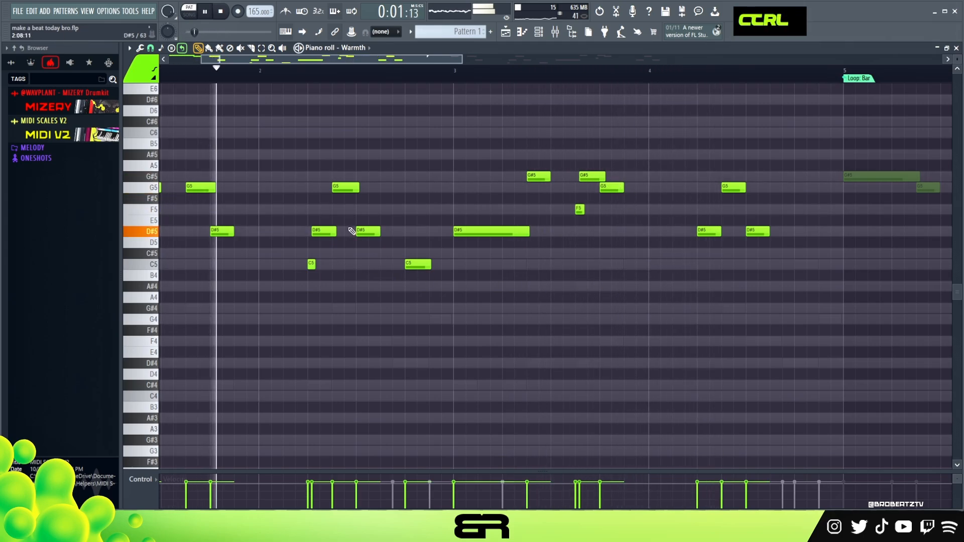
key("space")
left_click_drag(298, 225, 347, 290, "ctrl")
left_click_drag(326, 232, 705, 243, "shift")
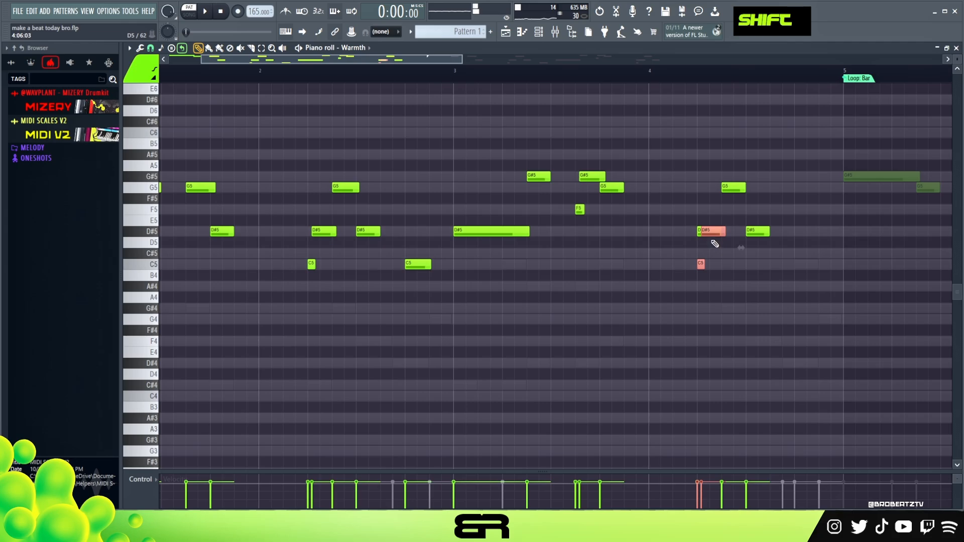
right_click(700, 242)
key("space")
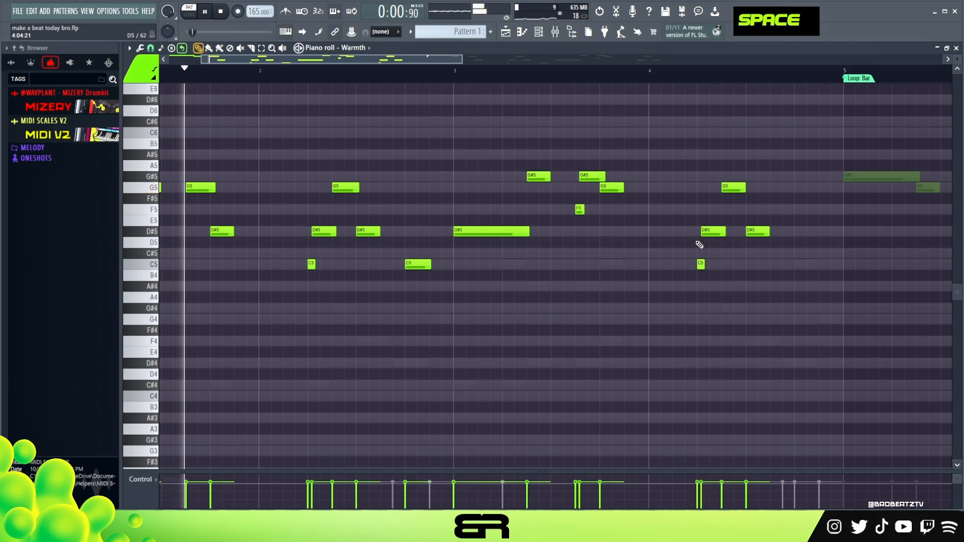
Add a C5 at step 13 of bar 4 and lengthen the last D#5 up to it
left_click(801, 264)
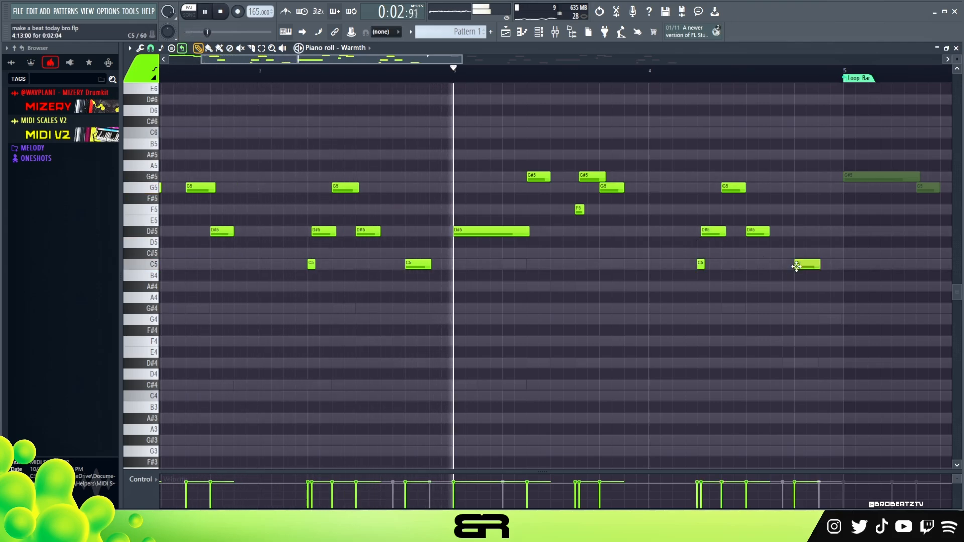
right_click(780, 310)
left_click_drag(768, 232, 802, 234)
right_click(605, 279, "ctrl")
Copy the Warmth channel's notes into the Saw to square channel
left_click(538, 31)
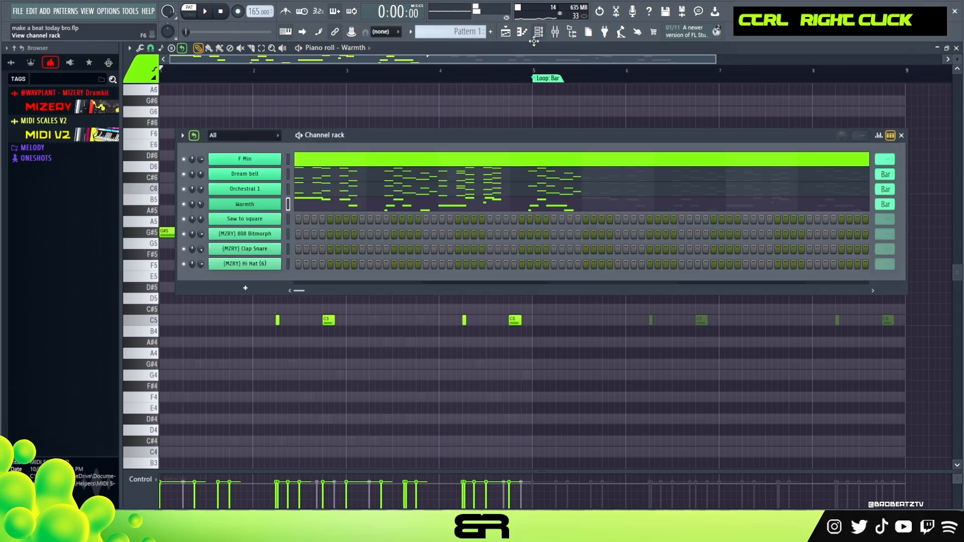
right_click(262, 206)
left_click(387, 213)
right_click(265, 225)
left_click(384, 237)
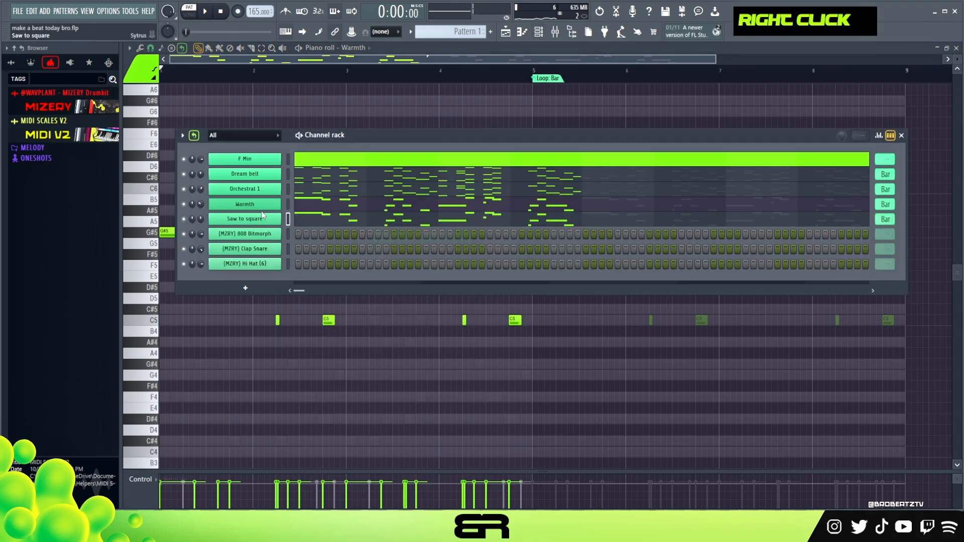
Look through the Warmth synth's effects page and channel settings, and play back the lead
double_click(271, 206)
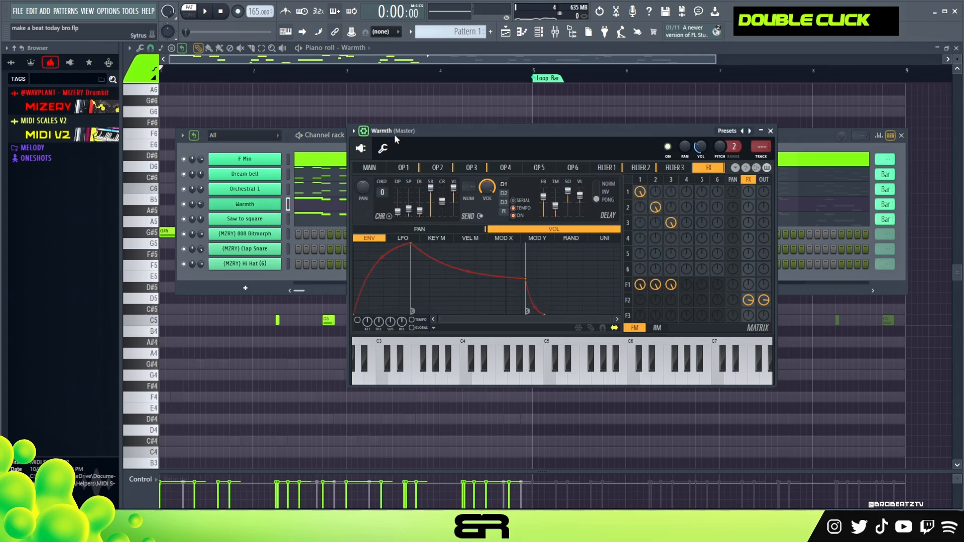
left_click(383, 148)
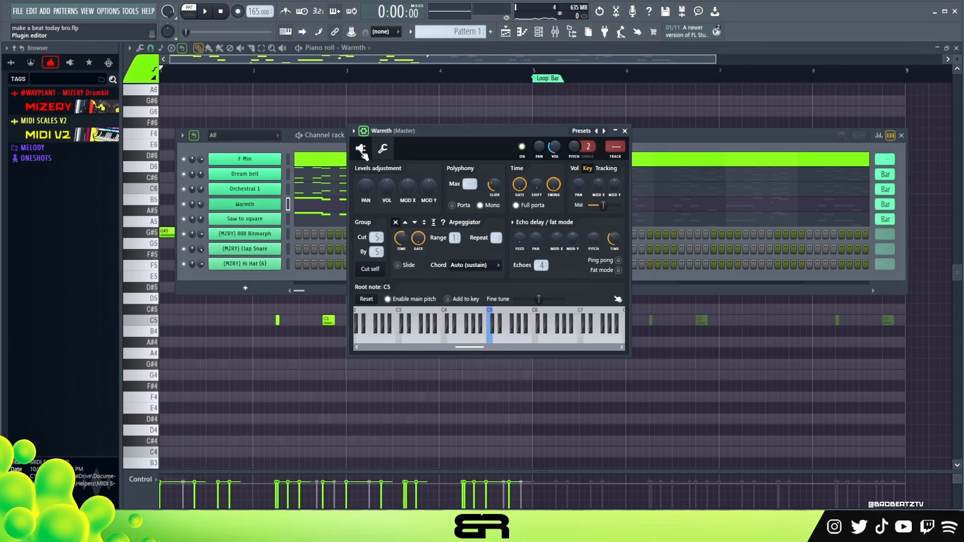
left_click(361, 149)
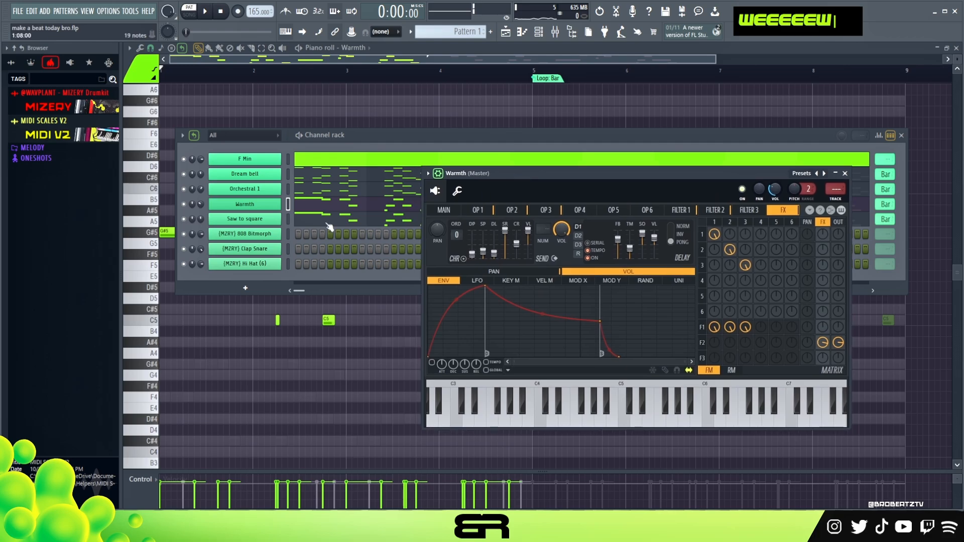
right_click(329, 345)
key("space")
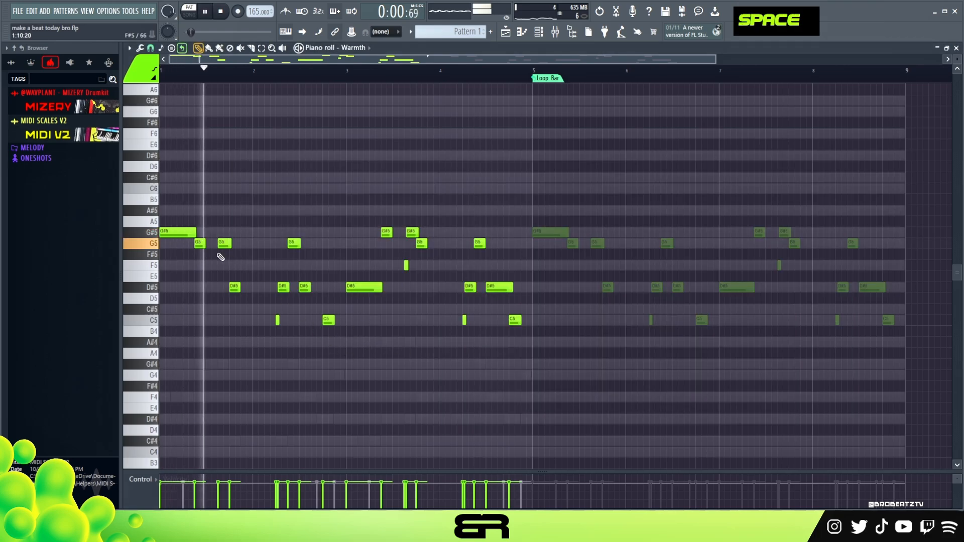
key("space")
Mute the Saw to square channel and listen to the start of the loop
left_click(538, 32)
key("space")
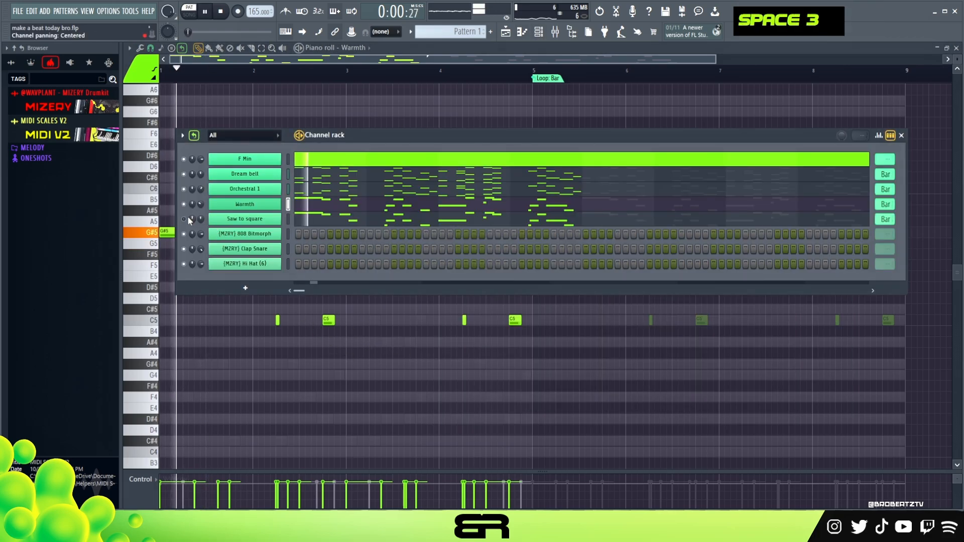
right_click(171, 209)
key("space")
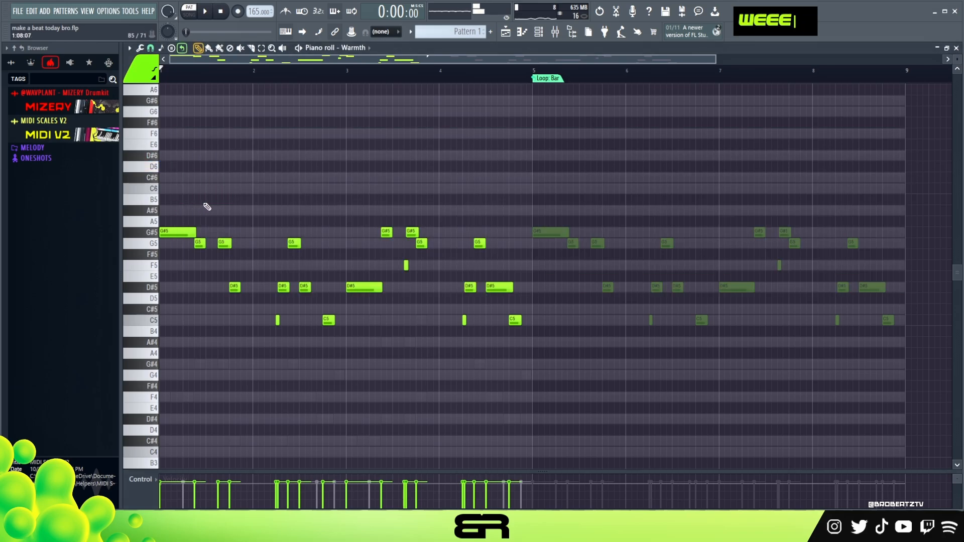
Pan the Warmth channel about 5% left and adjust Saw to square's volume with the channel unmuted during playback
left_click(540, 35)
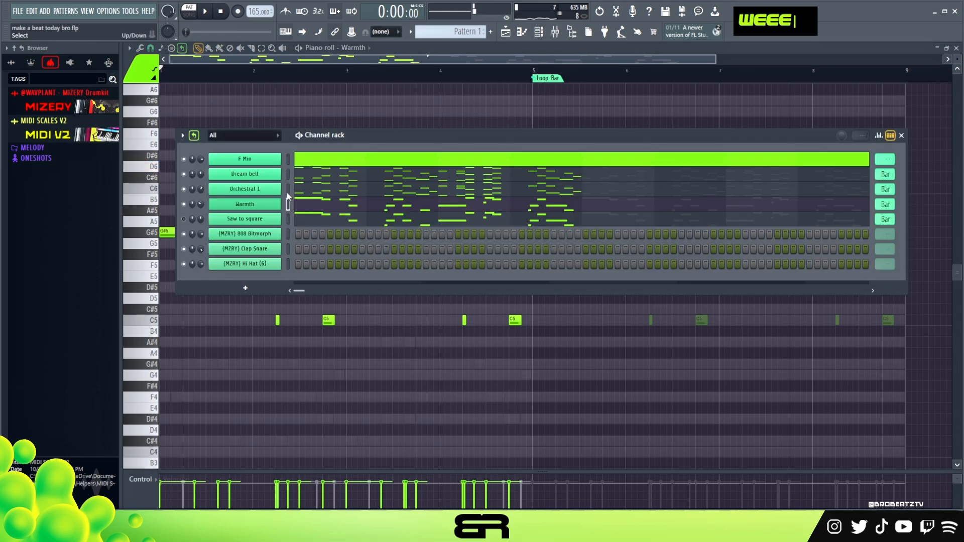
left_click_drag(193, 205, 192, 213)
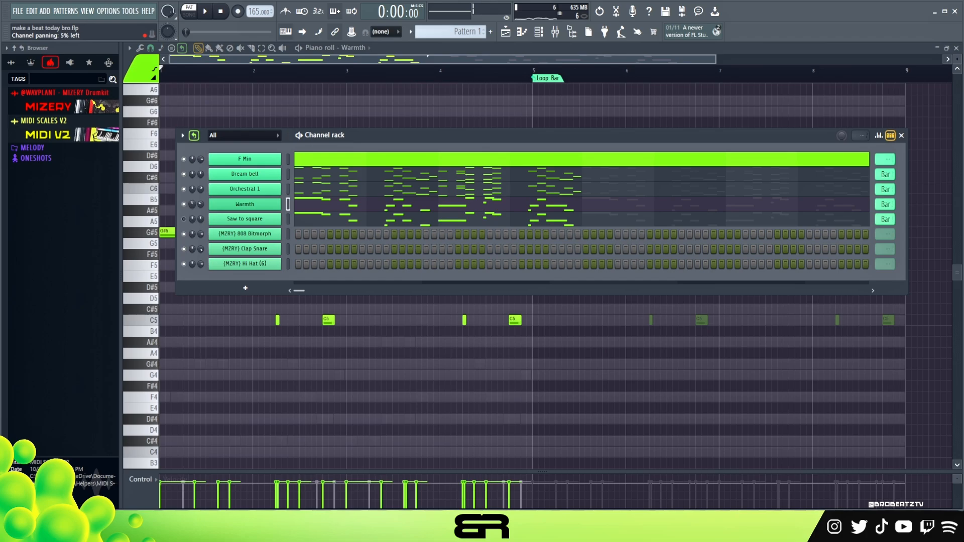
key("space")
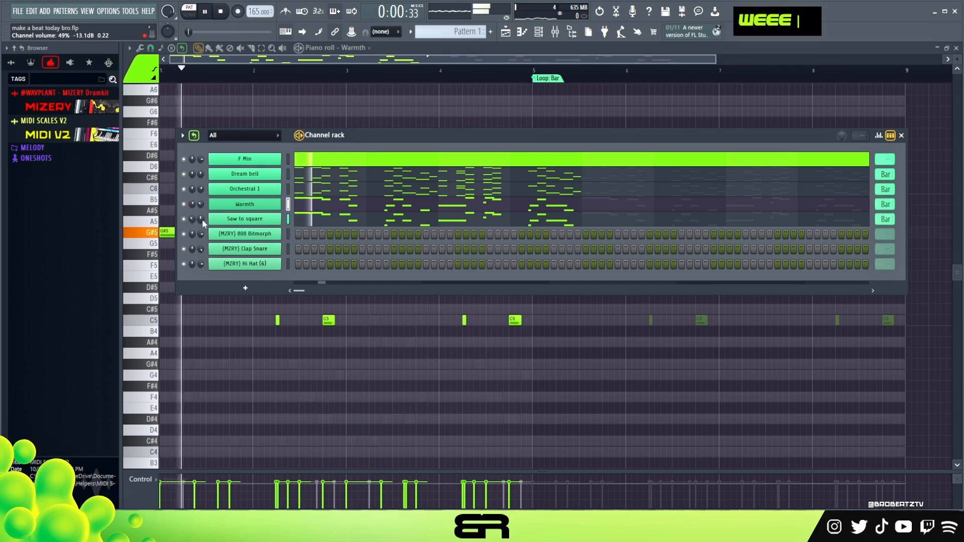
mouse_move(201, 218)
left_mouse_down()
mouse_move(200, 231)
mouse_move(201, 216)
left_mouse_up()
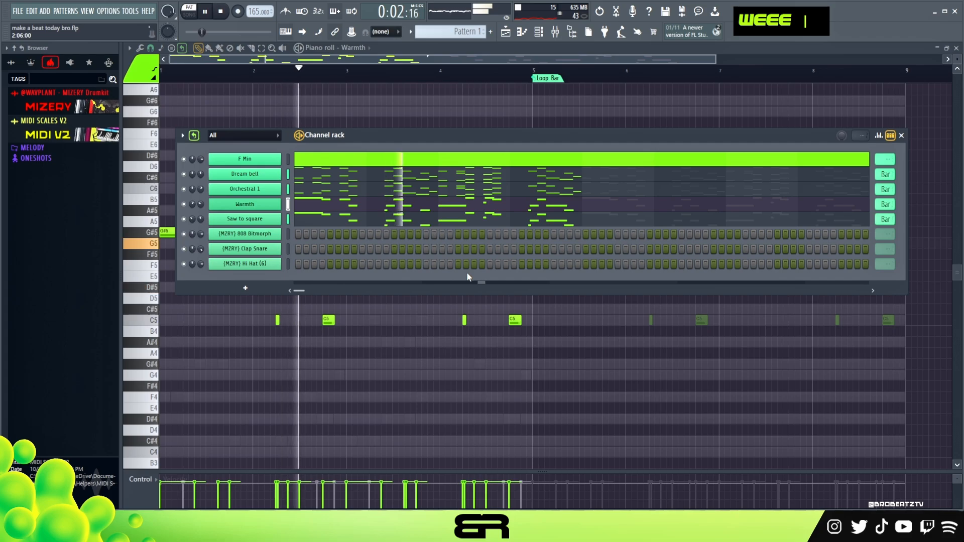
Centre the Warmth channel's panning and fine-tune its volume while the loop plays
mouse_move(193, 205)
left_mouse_down()
mouse_move(192, 230)
mouse_move(192, 190)
left_mouse_up()
key("space")
key("space")
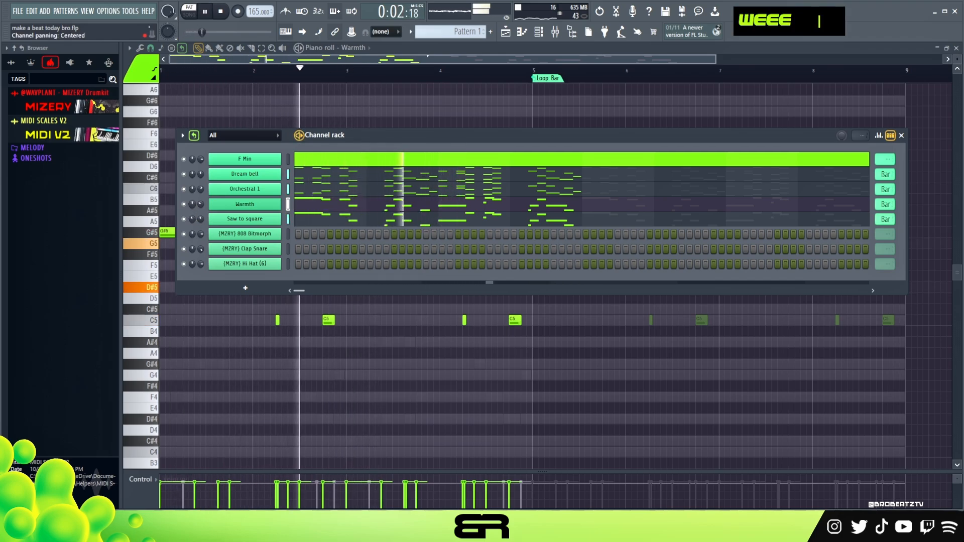
left_click_drag(202, 205, 202, 202)
key("space")
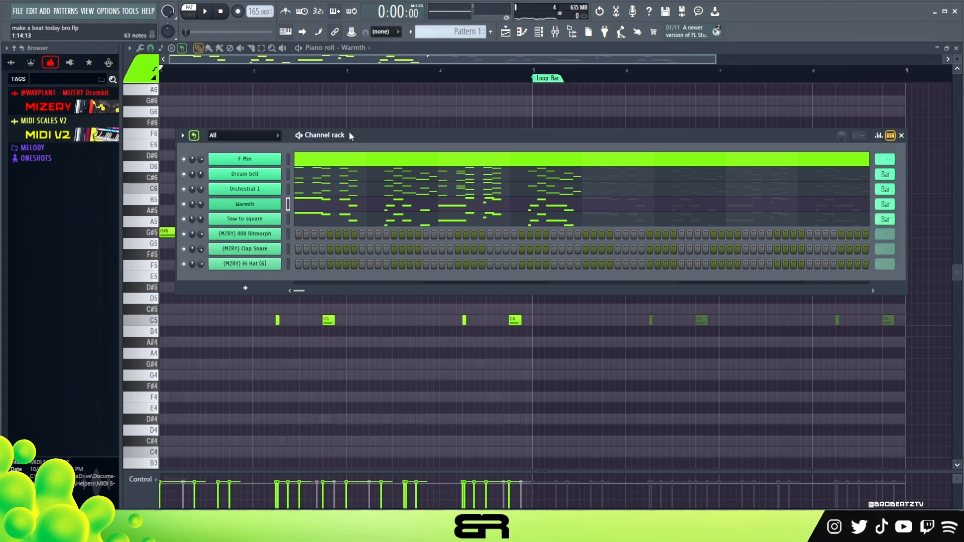
Copy the low F4, C#4 and D#4 bass notes from bars 1 to 3 of Dream bell, skipping those late in bar 2
left_click_drag(349, 135, 345, 129)
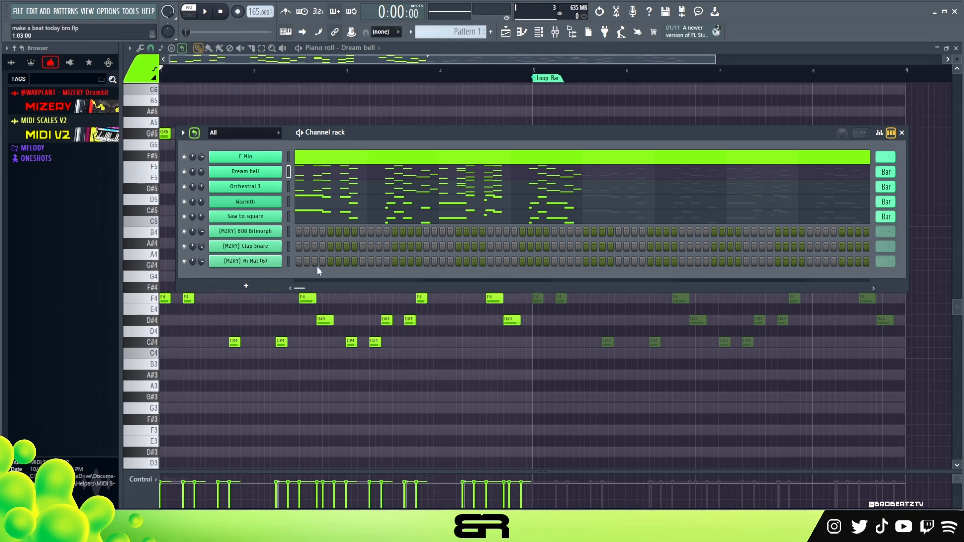
right_click(202, 318)
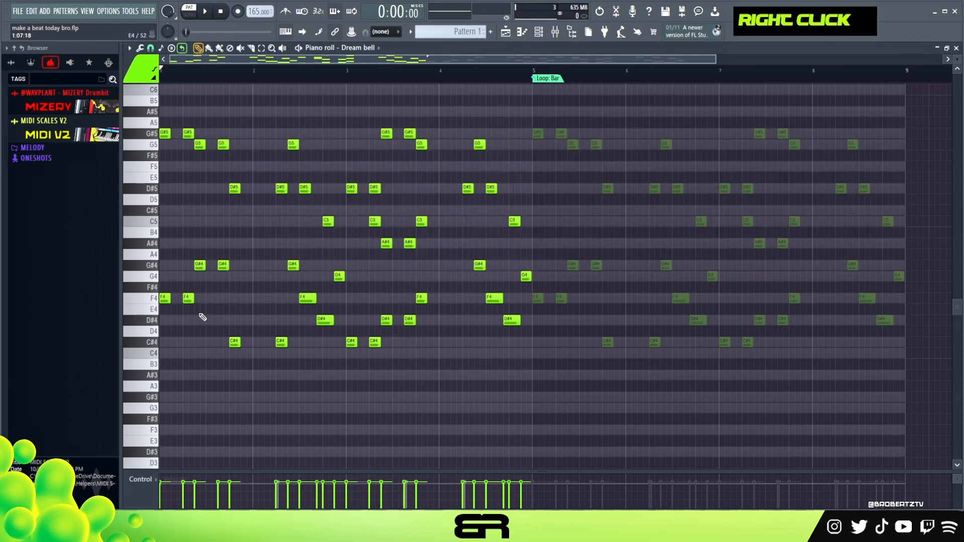
left_click_drag(164, 300, 293, 360)
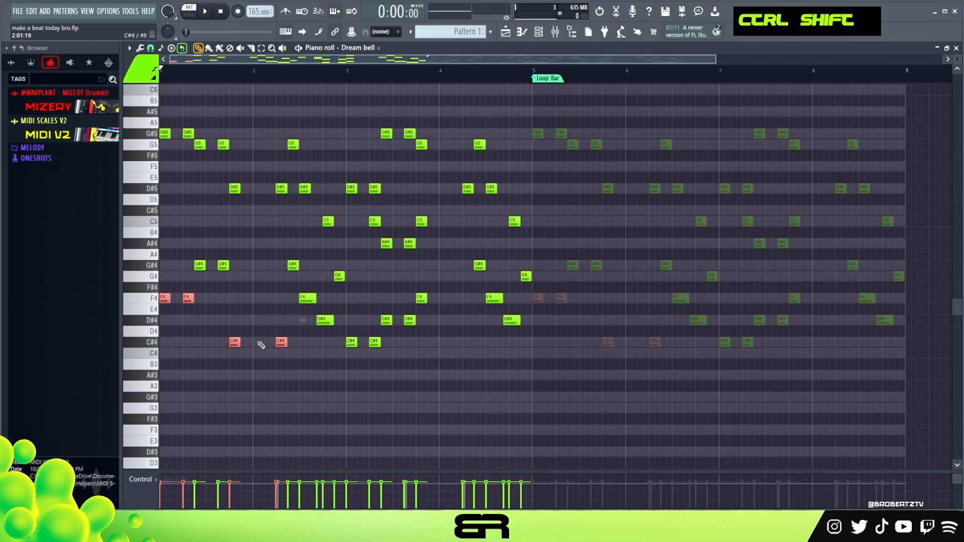
left_click_drag(338, 338, 356, 352)
left_click(386, 321, "ctrl+shift")
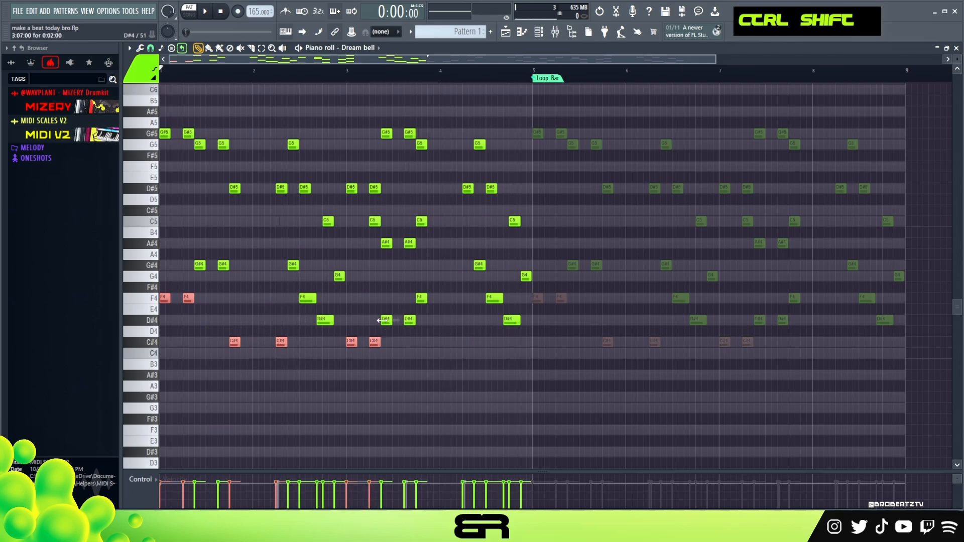
key("ctrl+2")
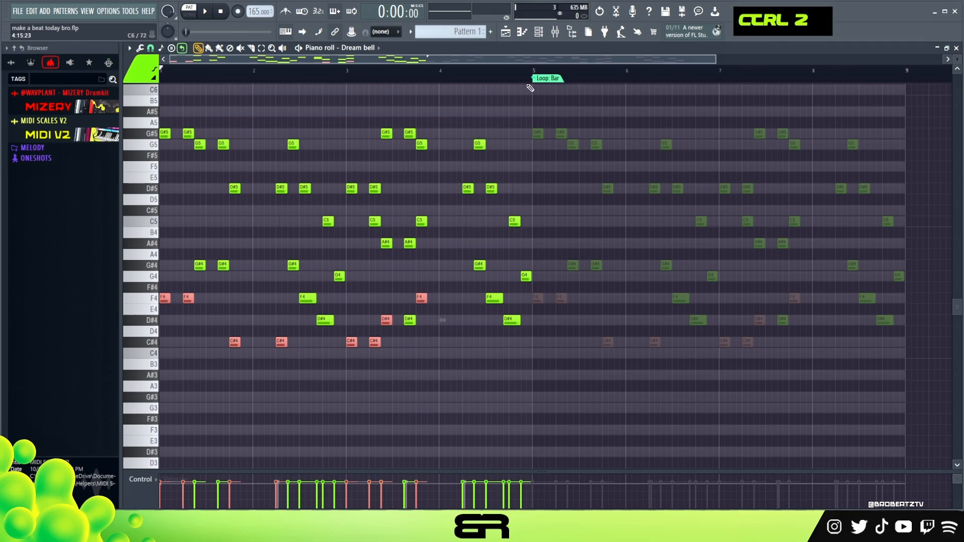
Paste the copied bass notes into the (MZRY) 808 Bitmorph channel and transpose them up one octave
left_click(540, 38)
right_click(273, 232)
key("ctrl+v")
right_click(241, 304)
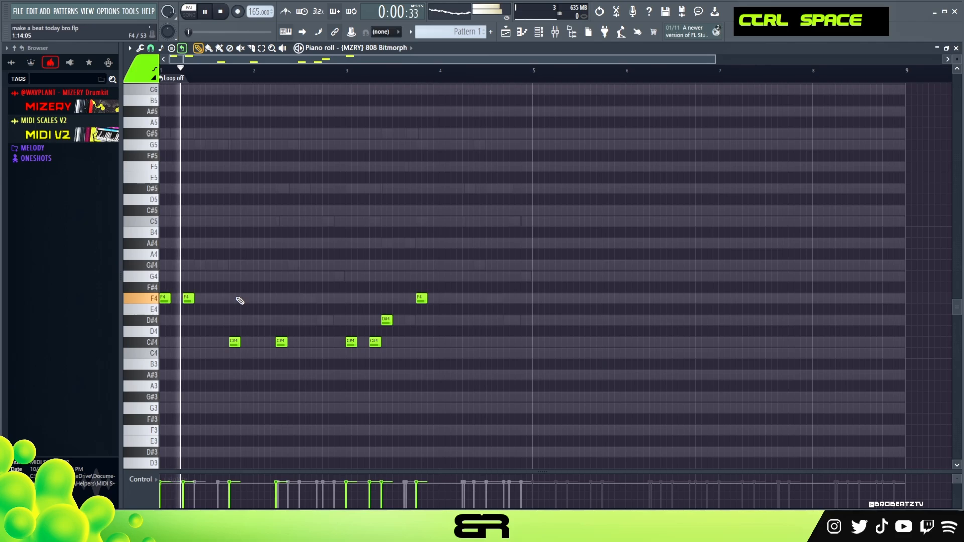
key("ctrl+a")
key("ctrl+Up")
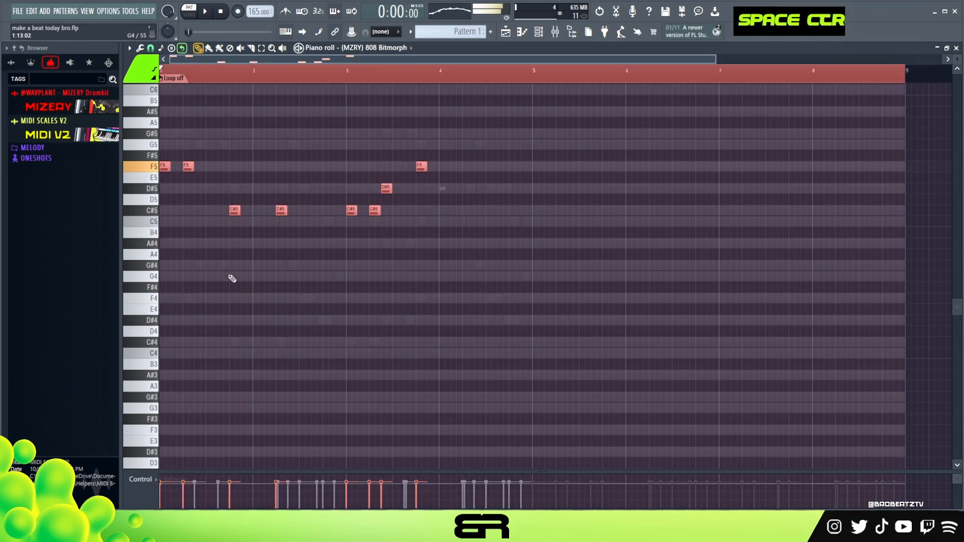
Try the second F5 at step 13 of bar 1 in place of the C#5, and audition the change
right_click(202, 177)
left_click_drag(190, 168, 235, 168)
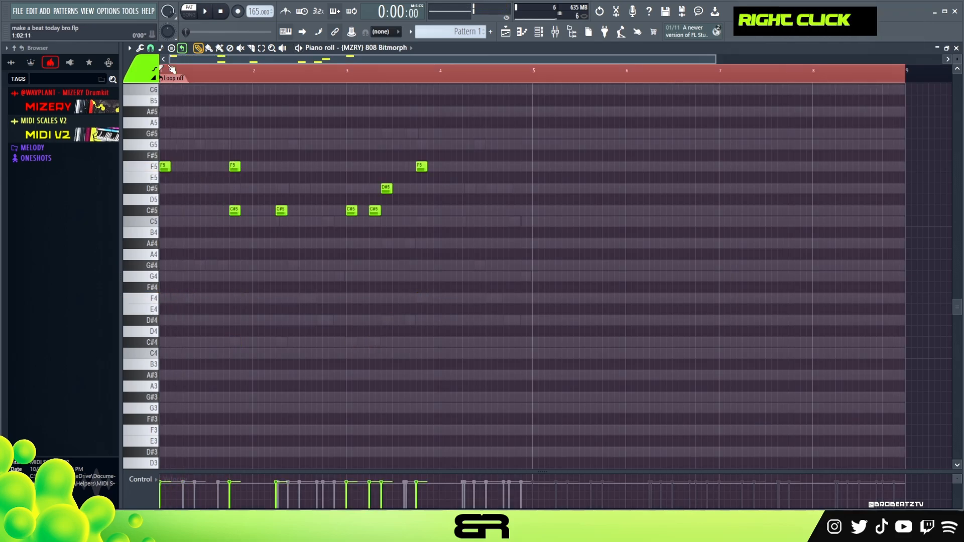
left_click(150, 48)
left_click(161, 181)
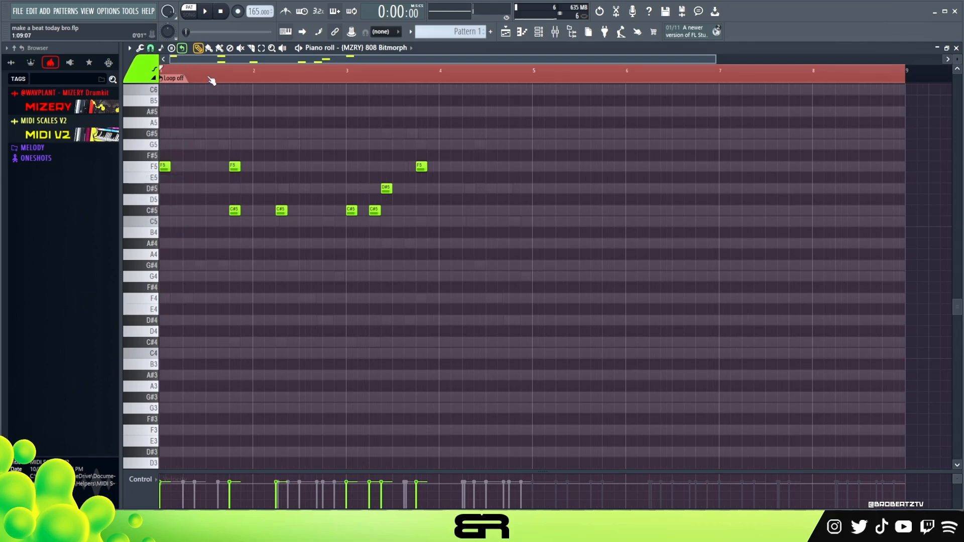
scroll(187, 73, "up", 2)
scroll(226, 223, "up", 2)
scroll(228, 75, "left", 2)
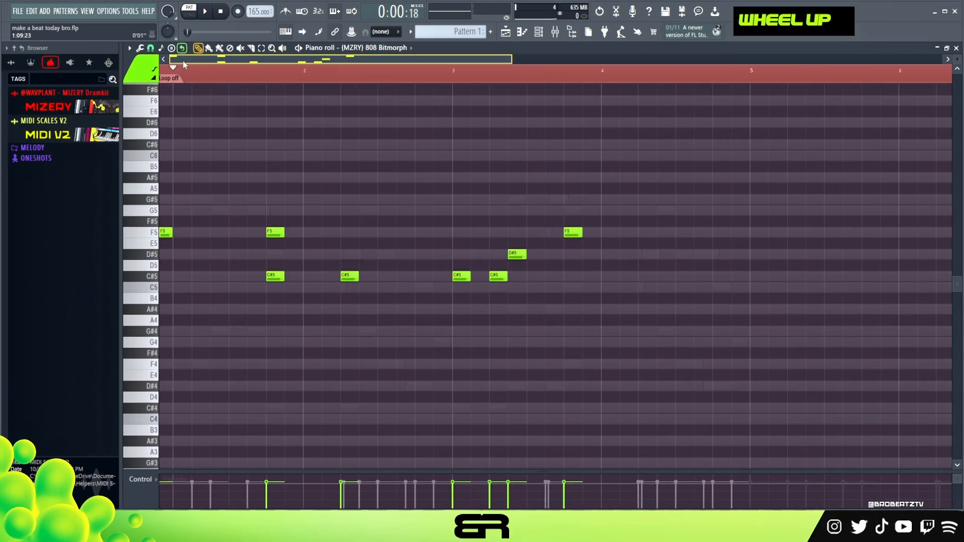
right_click(277, 276)
key("space")
key("space")
key("space")
key("space")
key("space")
key("space")
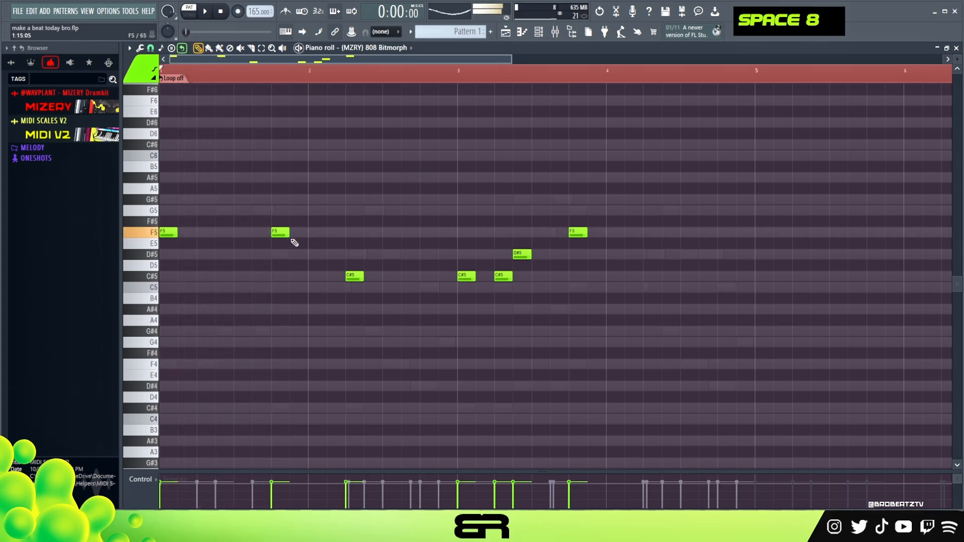
Move the second F5 to step 7 of bar 1 and put a C#5 at step 13 of that bar
left_click_drag(245, 236, 227, 236)
key("space")
key("space")
left_click(277, 276)
key("space")
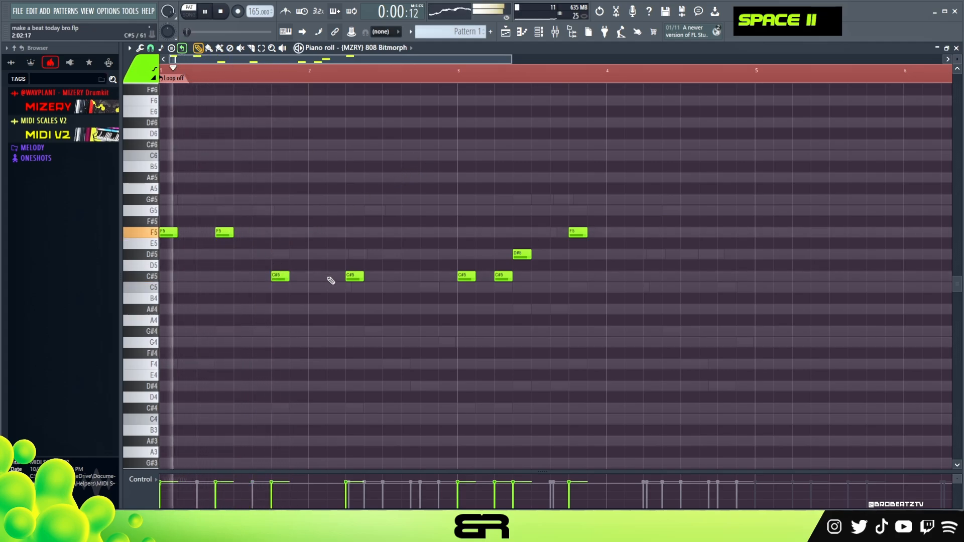
Delete the C#5 in bar 2 and the second C#5 in bar 3
right_click(352, 277)
right_click(373, 310)
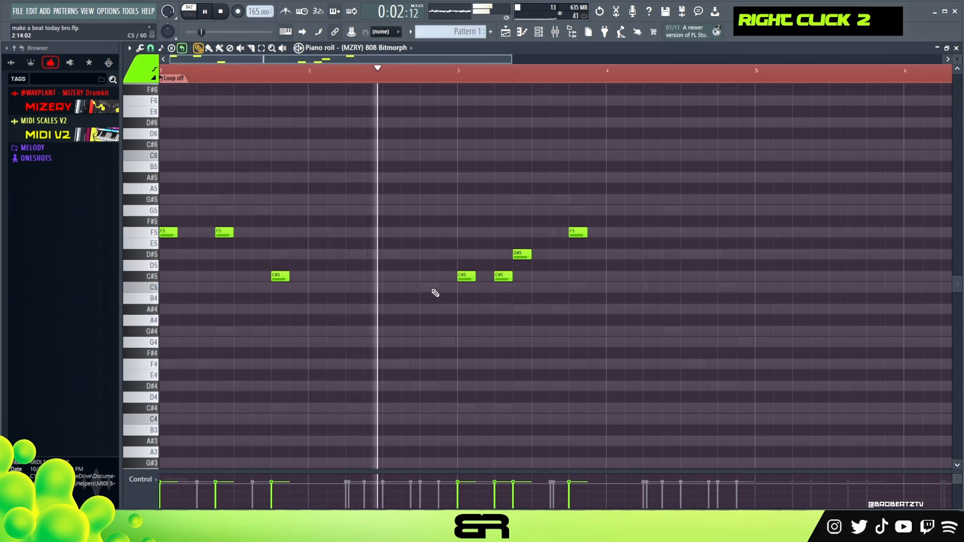
right_click(498, 278)
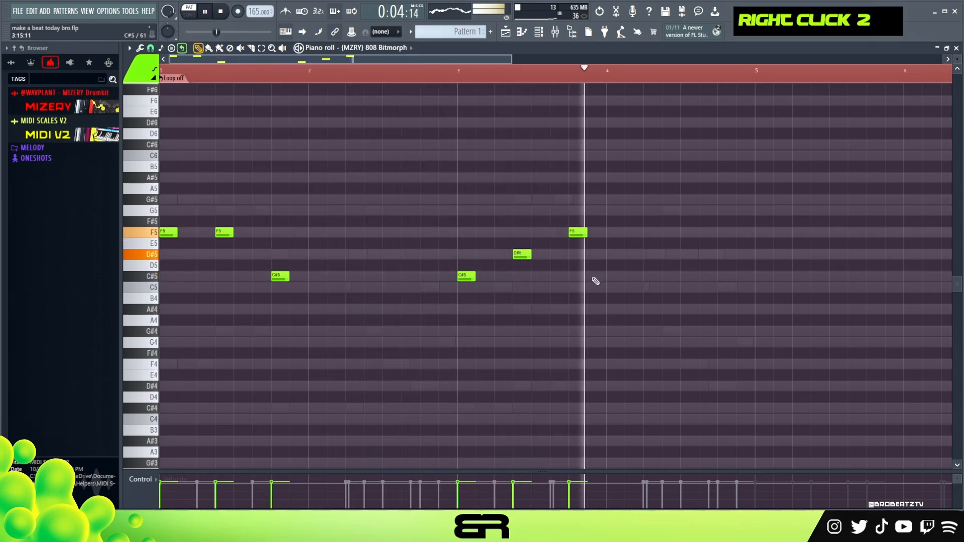
Add an F5 at step 11 of bar 4, play back the bassline, and clear the time selection
left_click(707, 233)
key("space")
key("space")
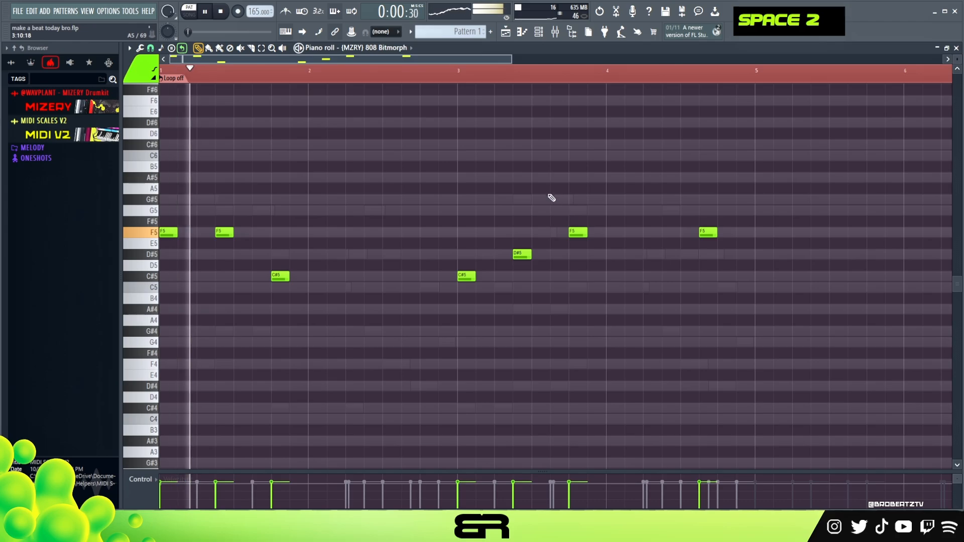
key("space")
double_click(768, 75)
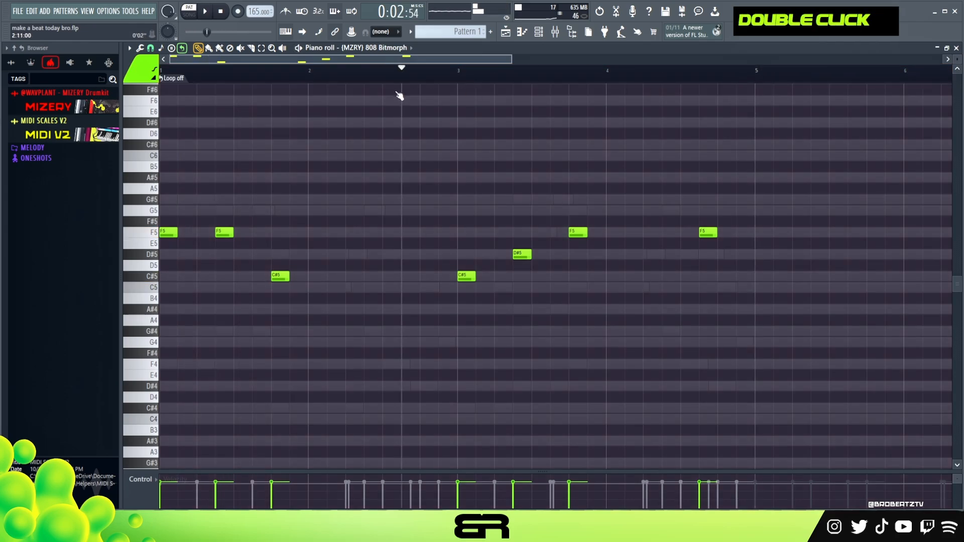
scroll(248, 73, "down", 1)
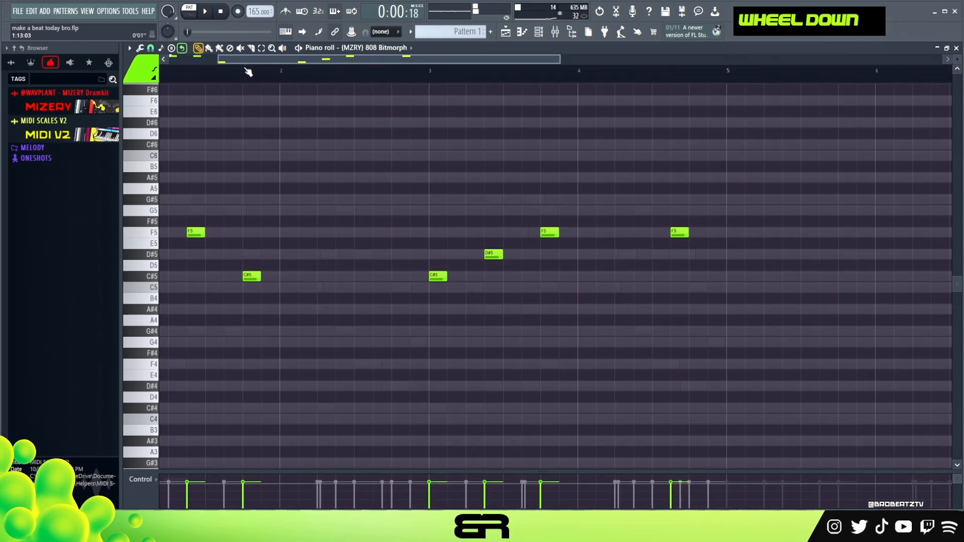
double_click(731, 76)
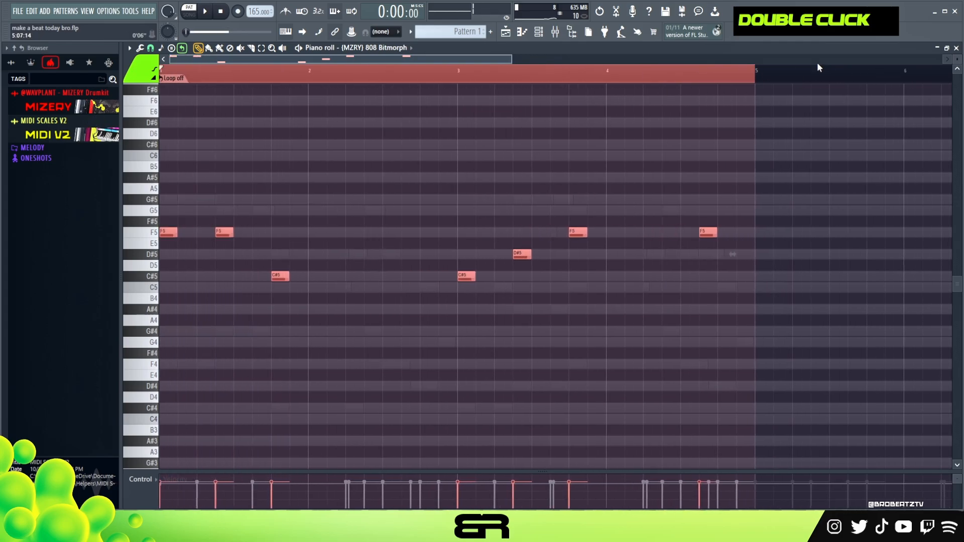
double_click(756, 76)
scroll(550, 80, "down", 4)
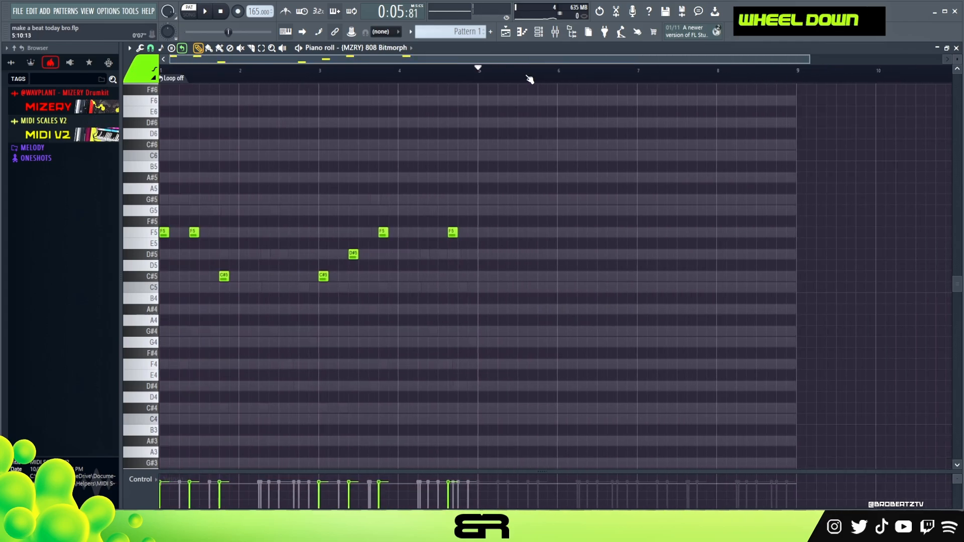
right_click(524, 168)
left_click_drag(734, 82, 530, 113)
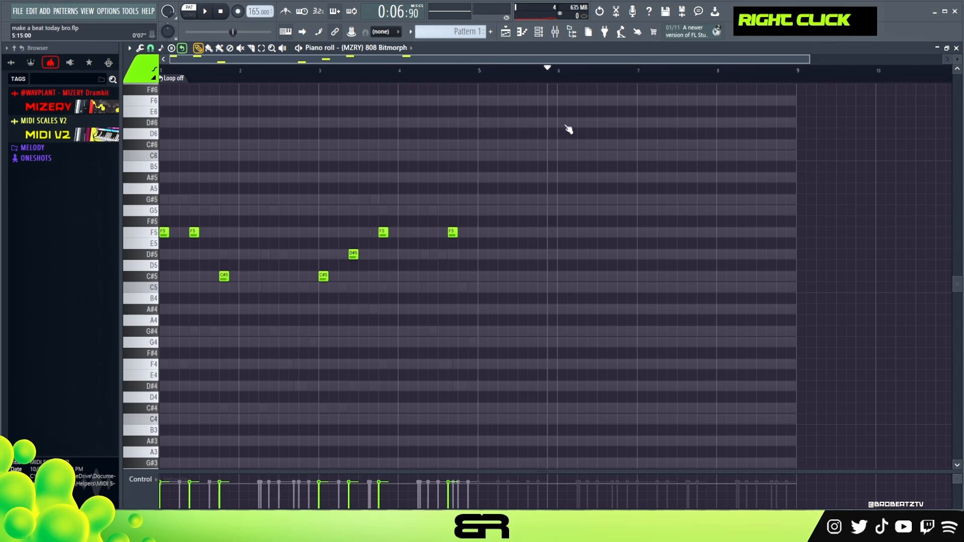
left_click_drag(776, 161, 508, 186)
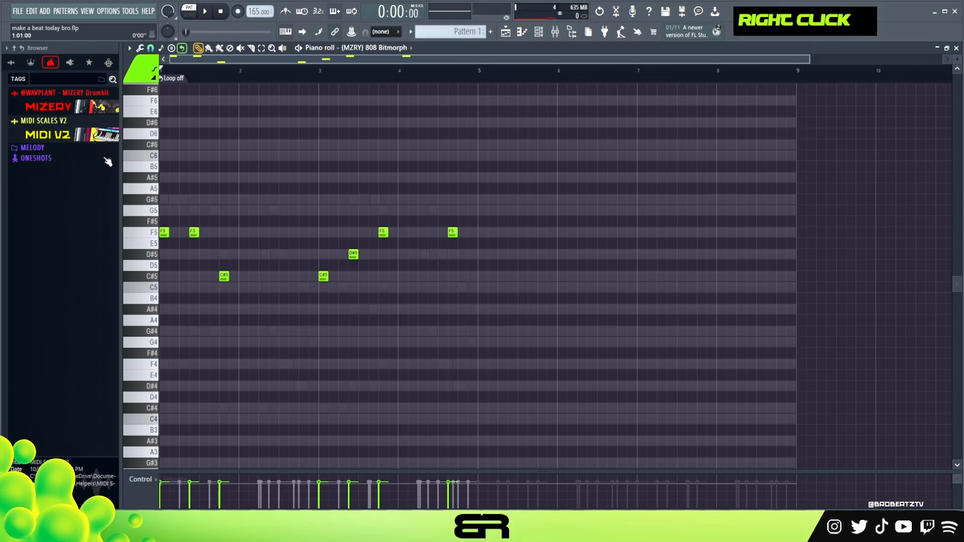
Raise the velocity of all 808 notes, and clear the time selection
key("ctrl")
key("ctrl+a")
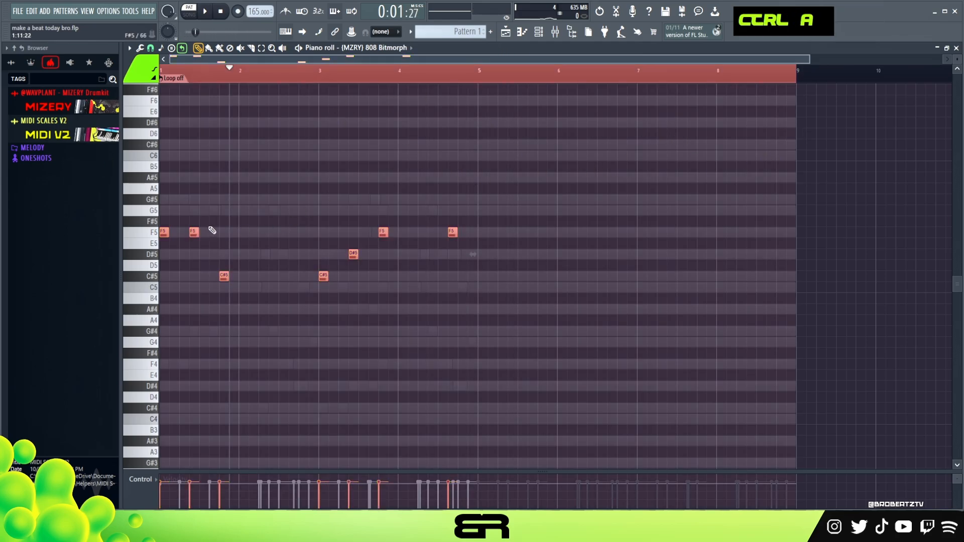
scroll(209, 212, "up", 9)
right_click(296, 186)
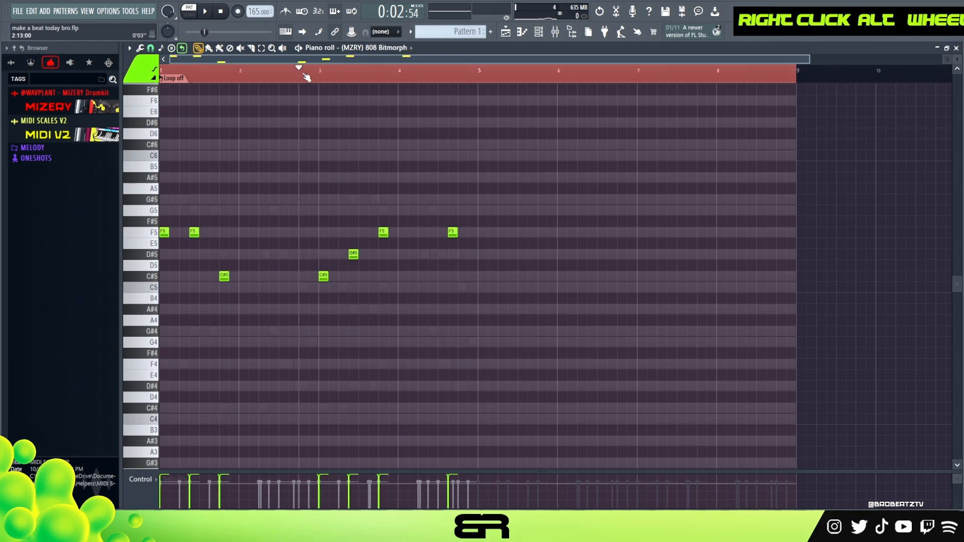
double_click(180, 76)
Loop the 808 channel every four bars, and place clap hits on step 9 of bars 1 and 2, looping every two bars
left_click(539, 32)
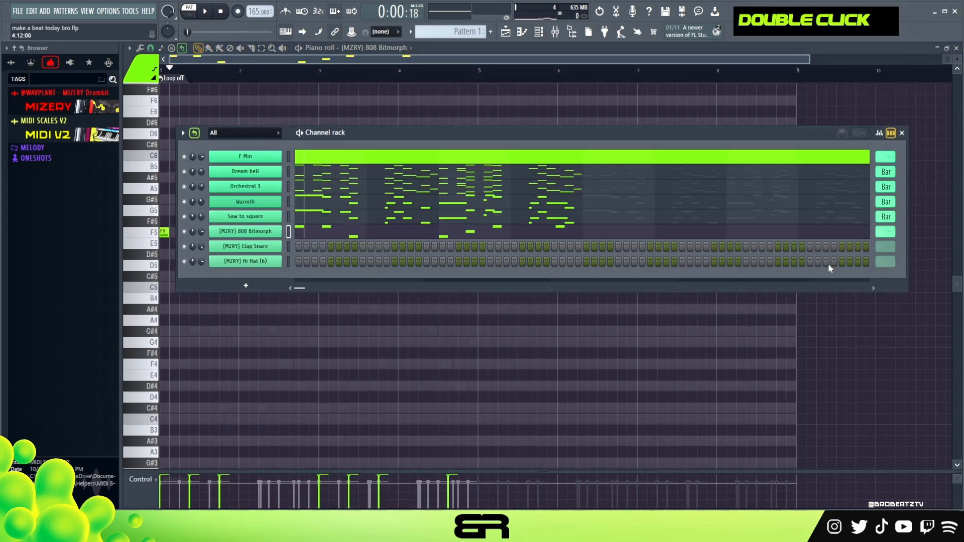
scroll(872, 234, "down", 1)
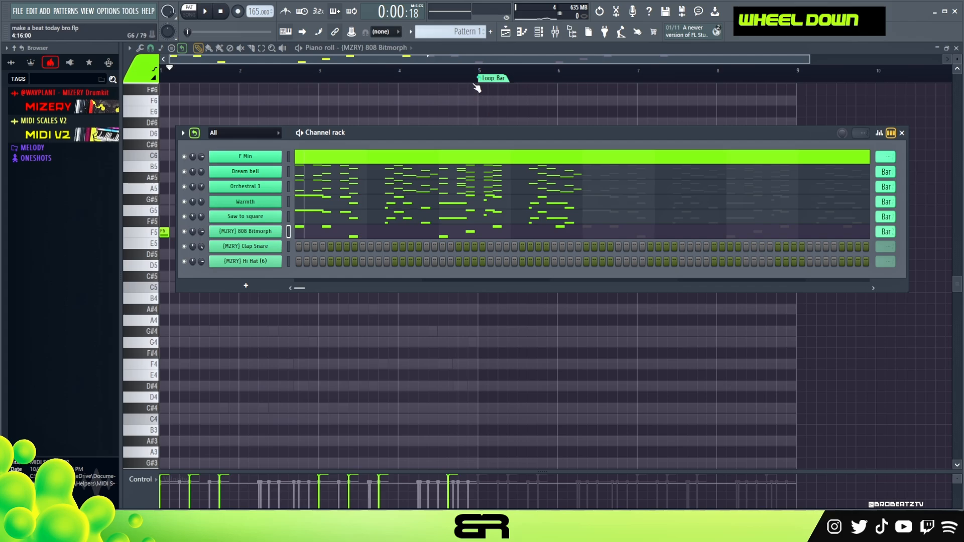
left_click(362, 247)
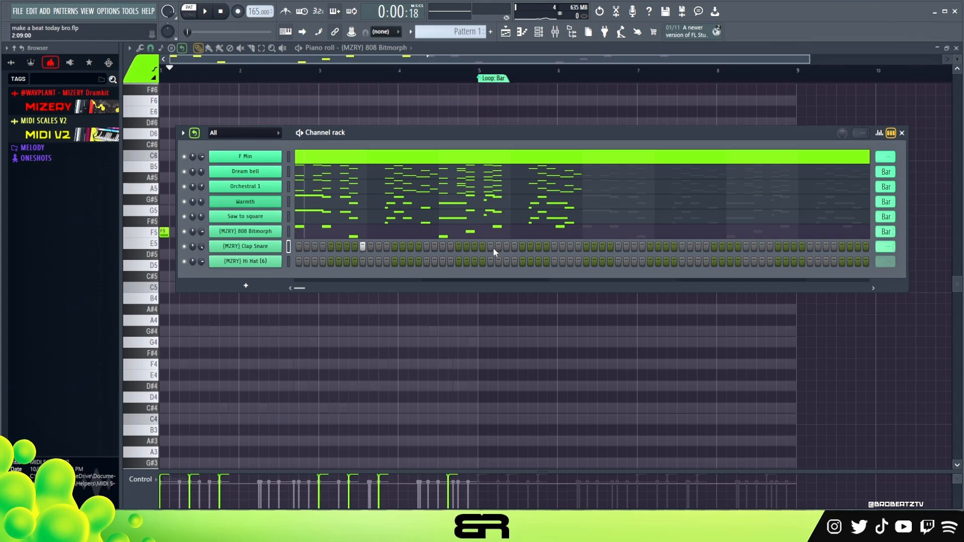
scroll(886, 247, "down", 1)
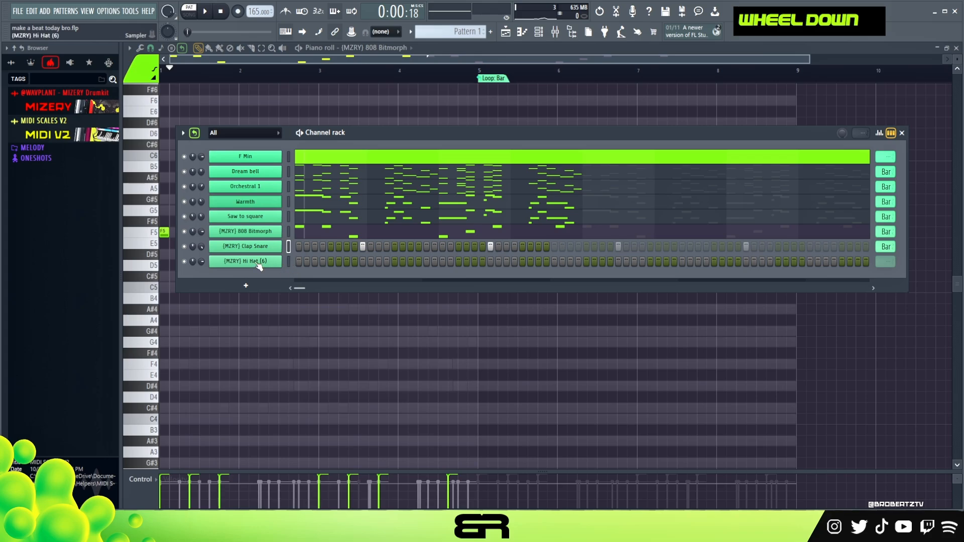
Open the (MZRY) Hi Hat (6) channel in the piano roll and place short C5 hits at steps 1, 3 and 5 of bar 1
right_click(258, 266)
left_click(299, 265)
scroll(236, 59, "up", 4)
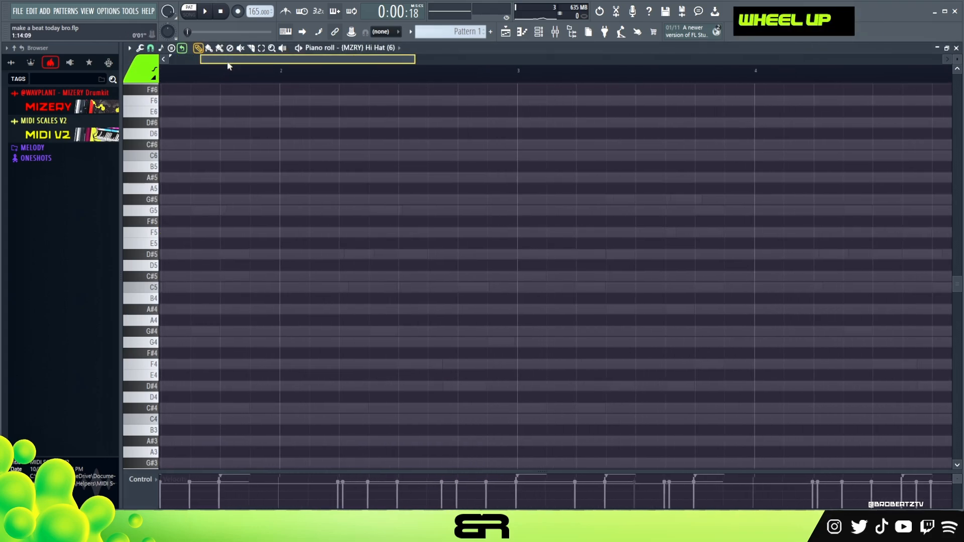
left_click_drag(236, 60, 187, 64)
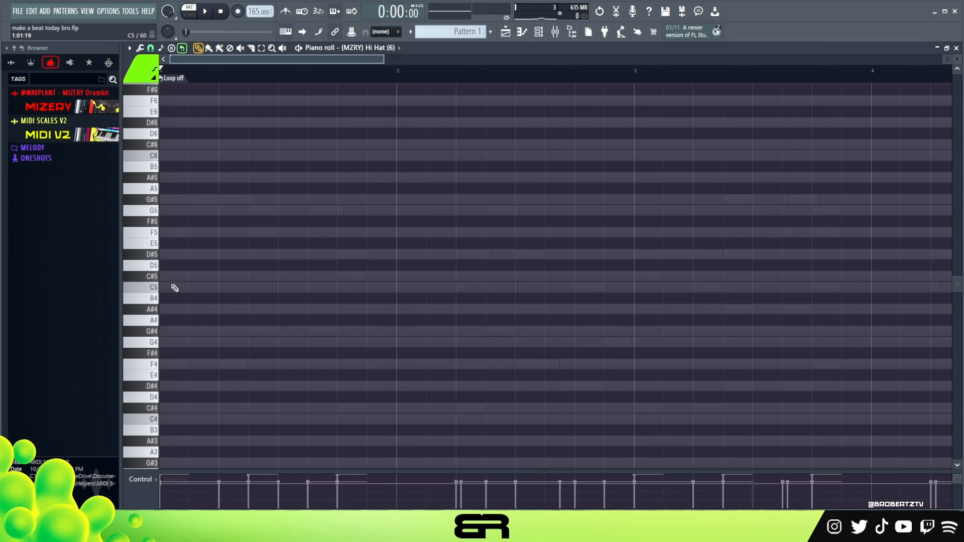
left_click_drag(179, 287, 220, 289)
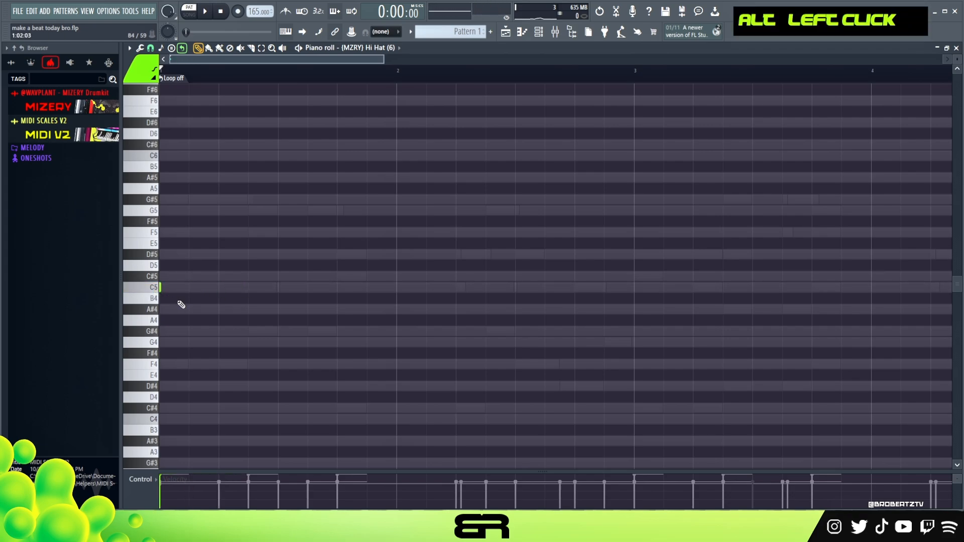
double_click(208, 291)
Lower the velocity of all hi-hat notes and audition them
key("ctrl+a")
scroll(243, 323, "down", 5, "alt")
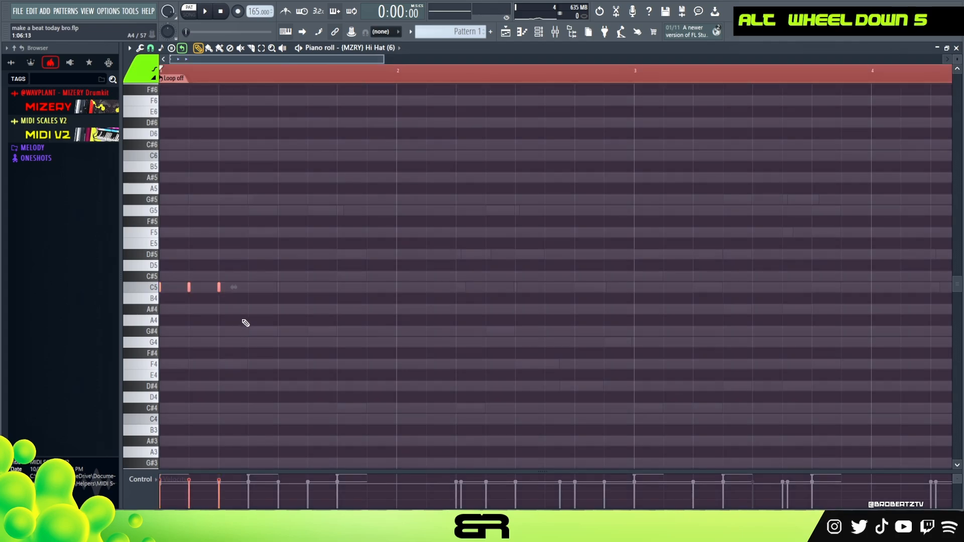
key("space")
key("space")
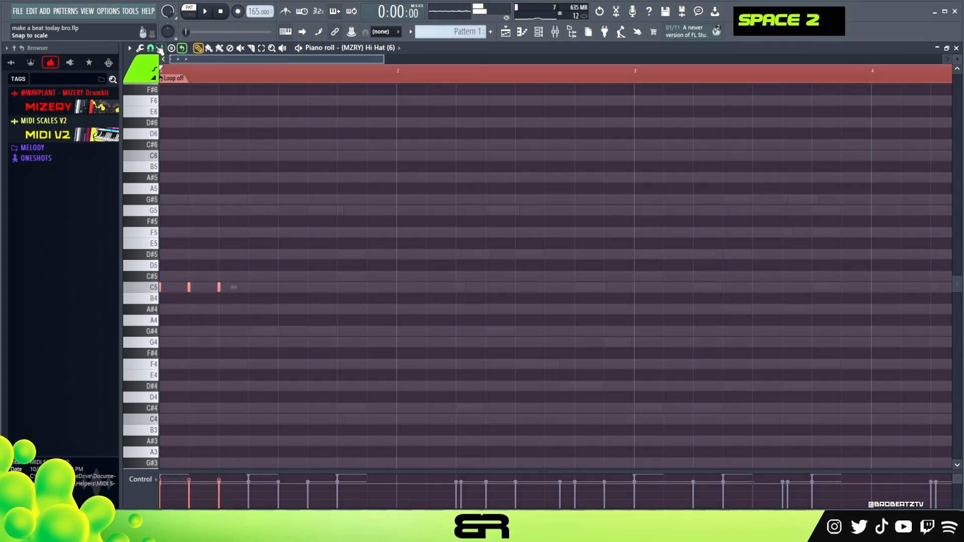
Set the grid snap to 1/4 beat, add a C5 hi-hat hit at step 2 of bar 1, and audition it
left_click(151, 49)
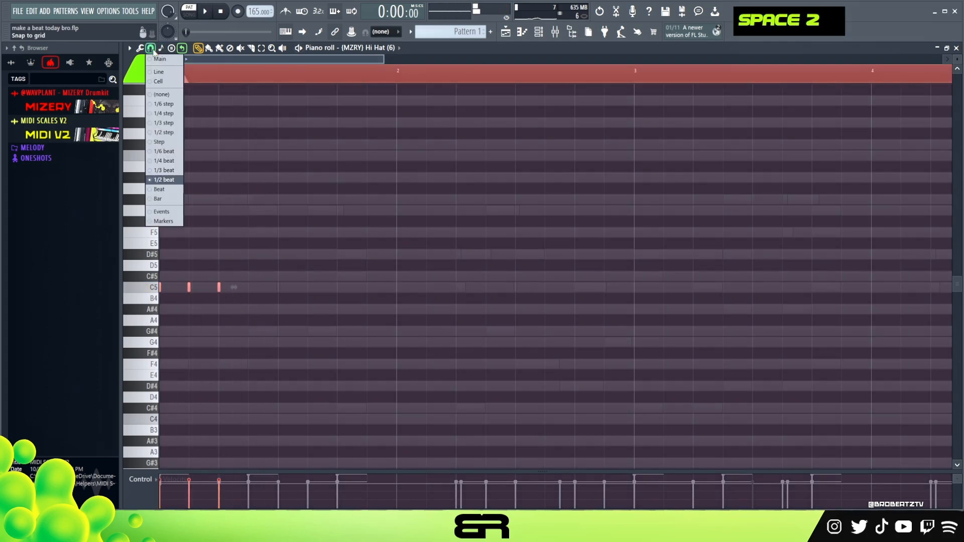
left_click(163, 160)
double_click(174, 288)
key("space")
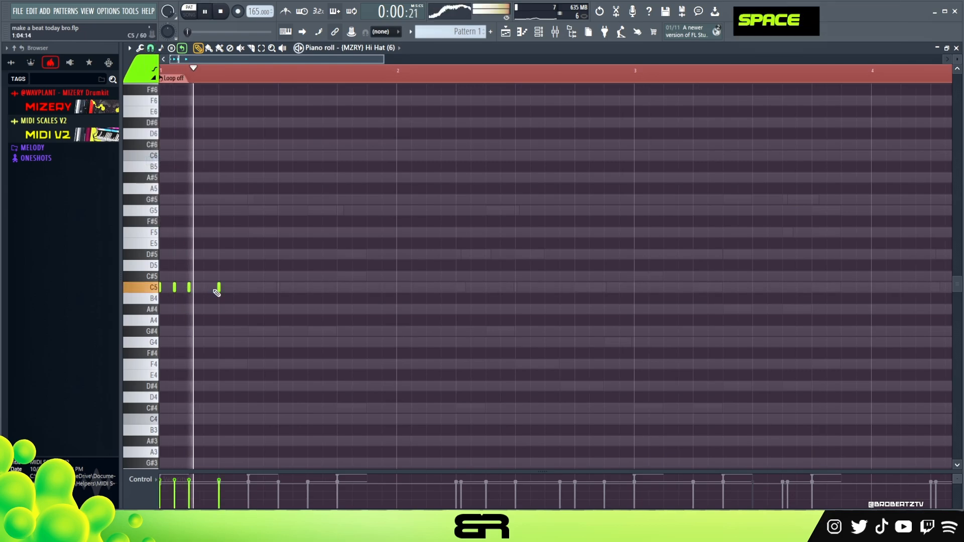
key("space")
Add C5 hi-hat hits at steps 7, 9, 10 and 11 of bar 1, auditioning the rhythm between placements
left_click(248, 289)
key("space")
key("space")
left_click(279, 289)
key("space")
left_click(293, 289)
left_click(307, 289)
key("space")
key("space")
key("space")
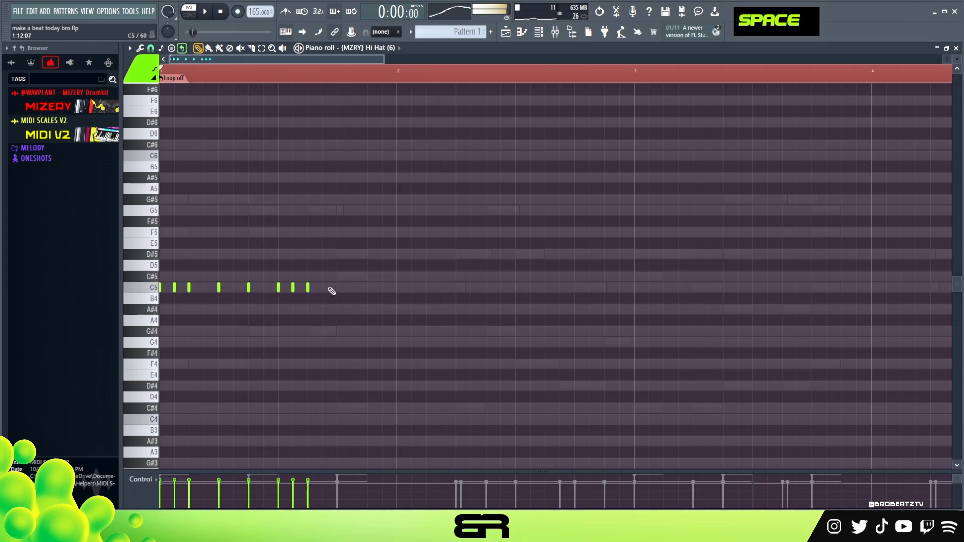
Mute the 808 Bitmorph channel and play back the hi-hat pattern without it
left_click(540, 38)
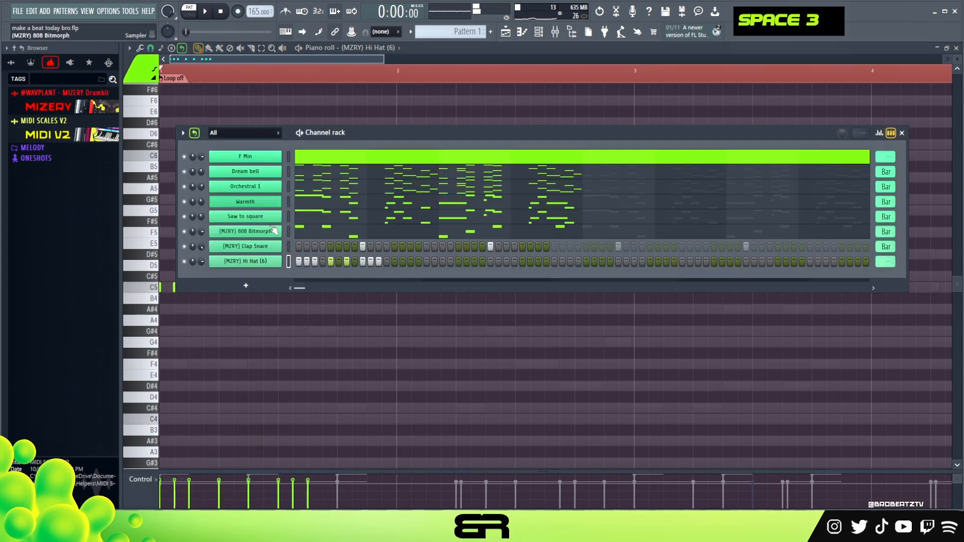
double_click(184, 231)
right_click(302, 362)
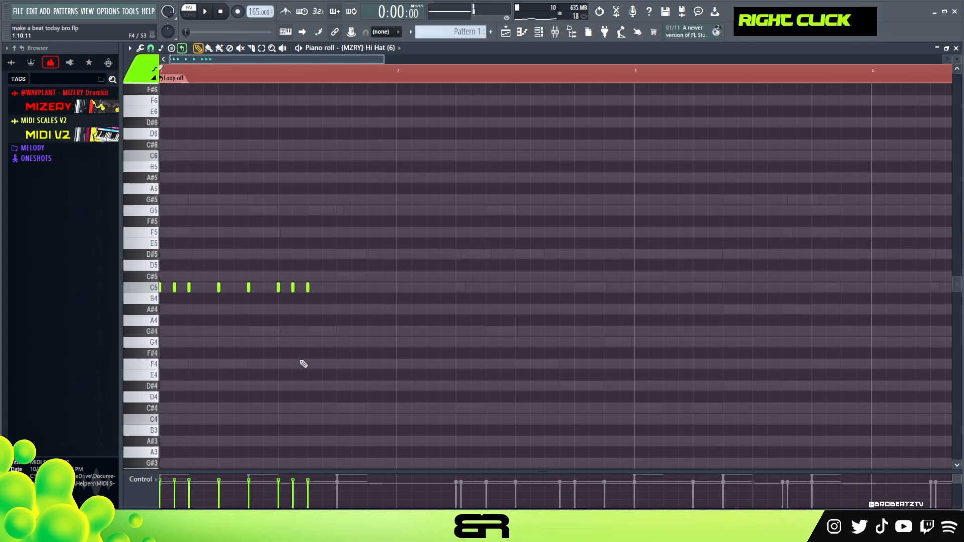
key("space")
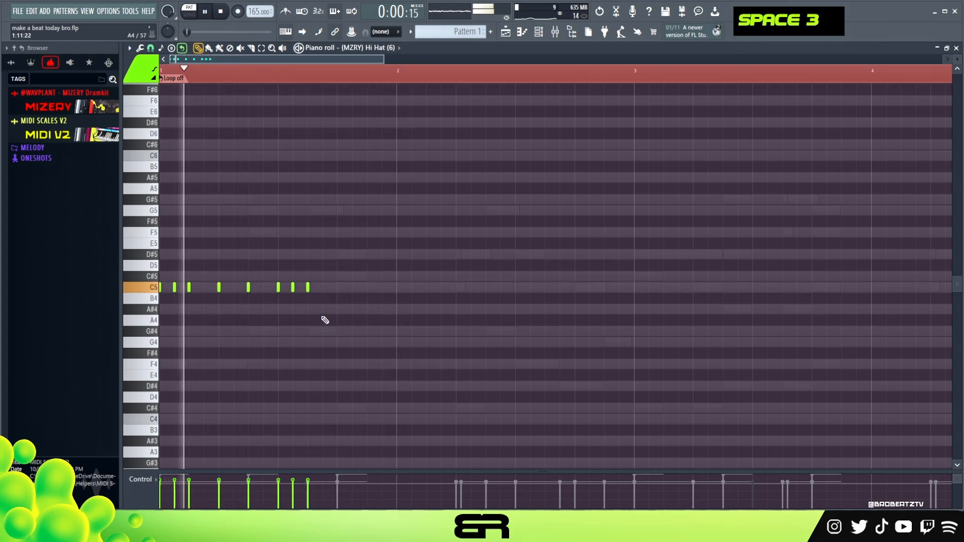
Add C5 hi-hat hits at steps 13 and 15 of bar 1 and audition the bar
left_click(337, 287)
left_click(367, 287)
key("space")
key("space")
Add a G4 hi-hat note at step 7 of bar 1, slightly lower the velocity of all notes, and play back the pattern
left_click(249, 342)
key("space")
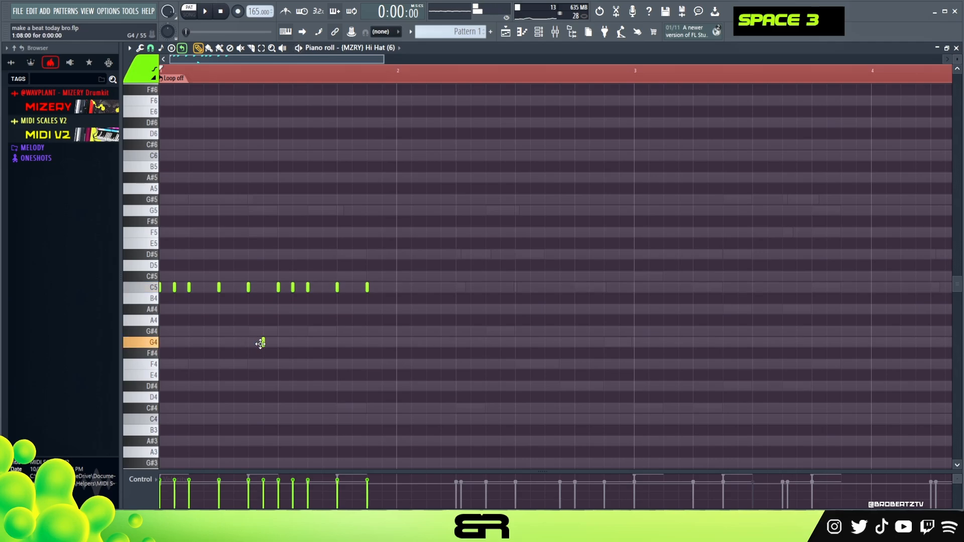
scroll(256, 348, "down", 1)
key("space")
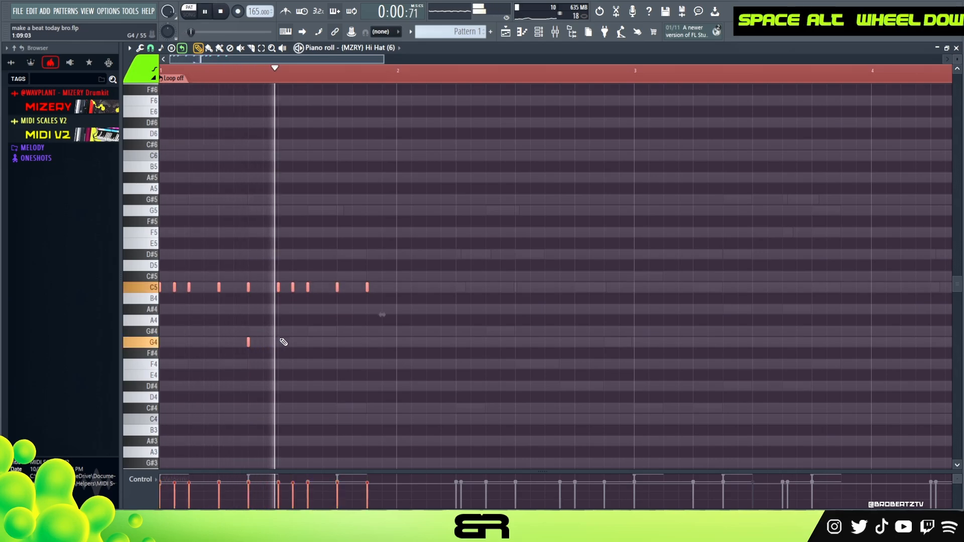
Lengthen the G4 hi-hat note to two steps and chop it into a four-note roll with rising velocities
left_click(277, 347, "ctrl")
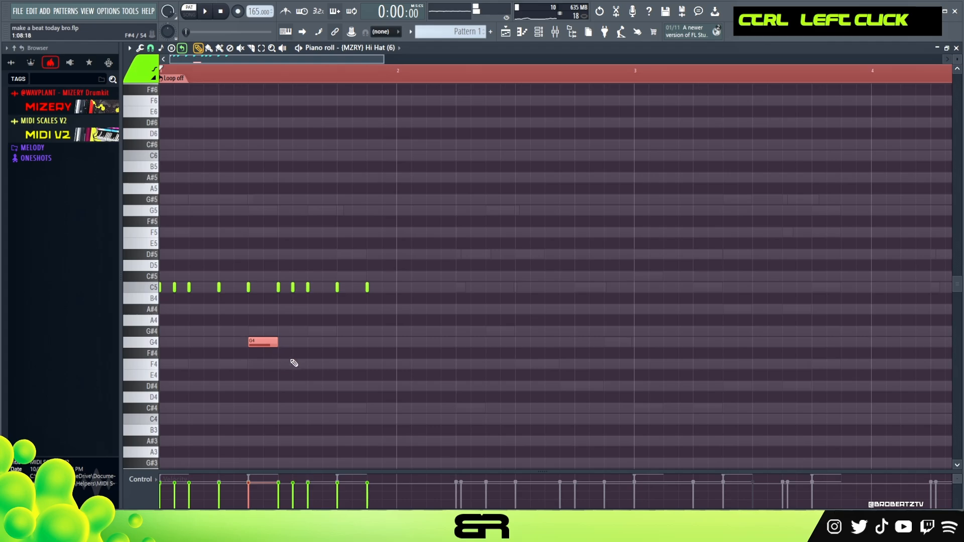
key("alt+u")
scroll(467, 223, "up", 1)
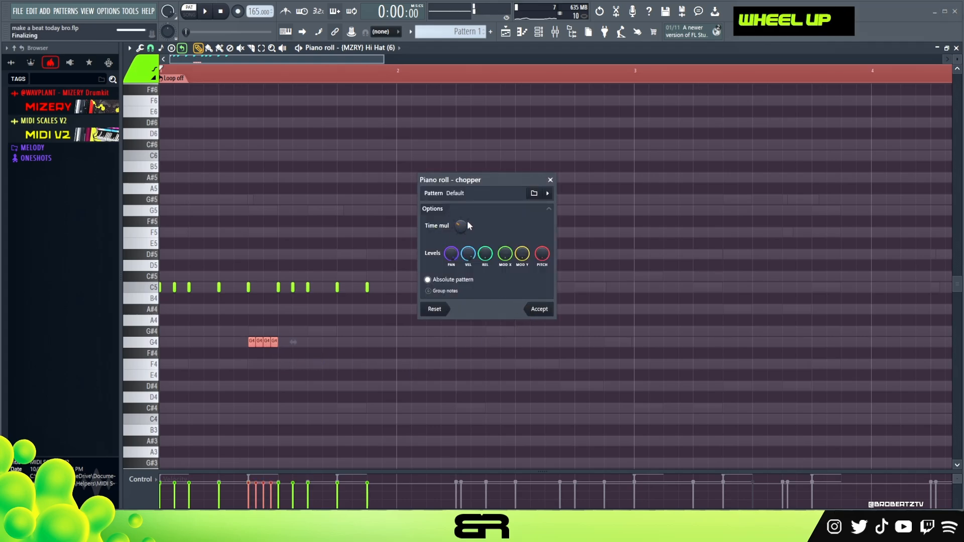
left_click(539, 308)
left_click_drag(248, 500, 276, 493)
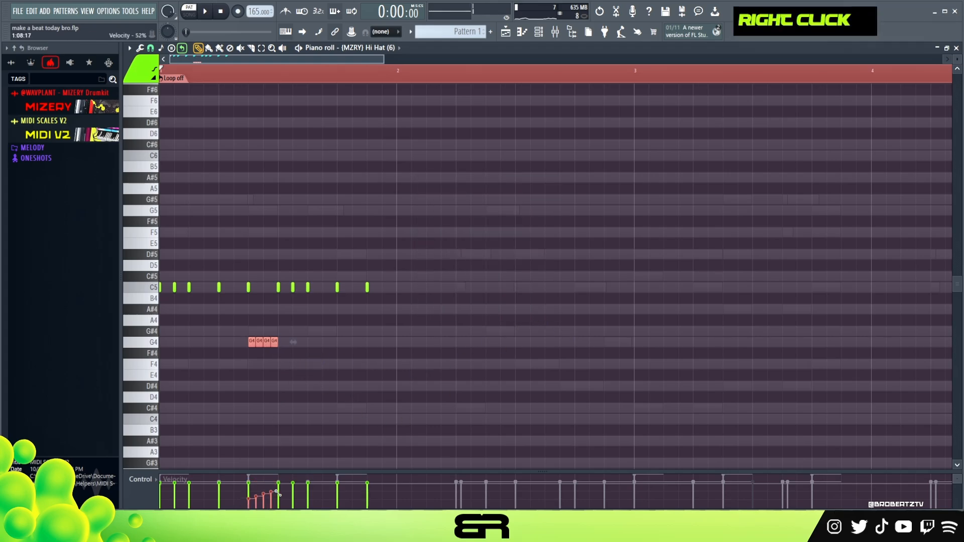
Copy the bar 1 hi-hats into bar 2, keeping only the C5 hits at steps 9, 10, 11, 13 and 15
key("ctrl+a")
left_click_drag(189, 288, 538, 297)
left_click_drag(742, 249, 608, 356)
right_click(613, 355)
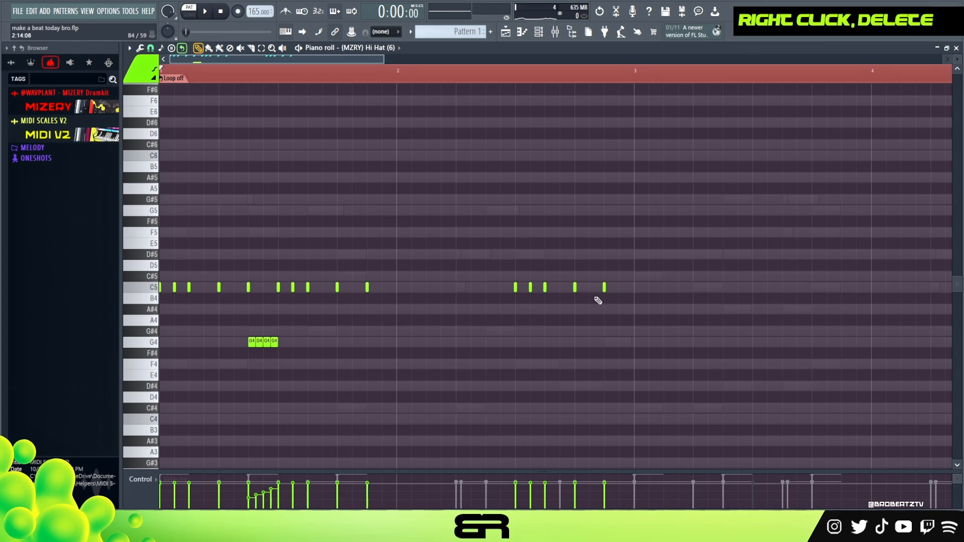
Copy the G4 roll to step 7 of bar 2, raise its last two notes to A4, and audition the result
left_click_drag(297, 340, 508, 351)
key("shift+Up")
key("shift+Up")
right_click(525, 366)
key("space")
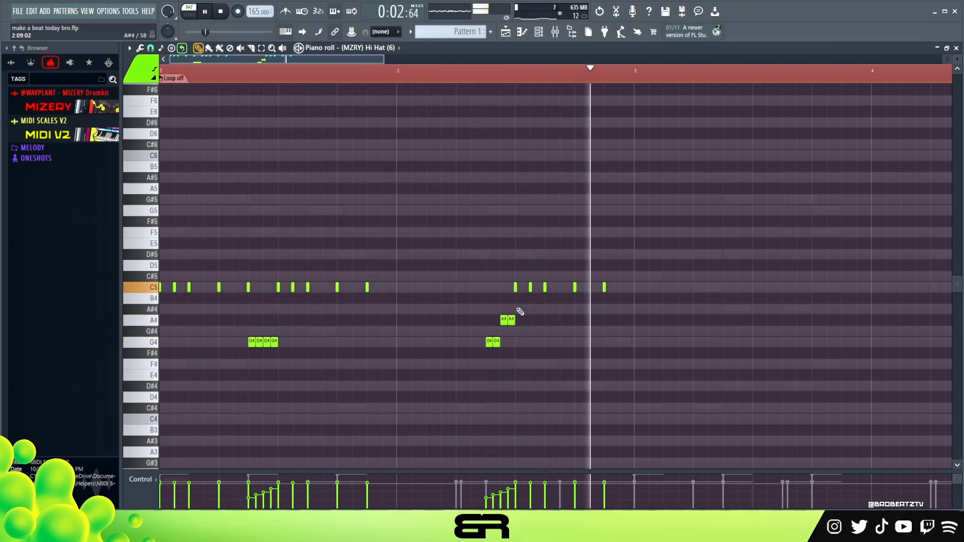
key("space")
Duplicate the two-bar hi-hat pattern into bars 3 and 4, and turn on bar looping for the hi-hat channel
key("ctrl+a")
left_click_drag(190, 292, 664, 300)
right_click(607, 207)
left_click(538, 31)
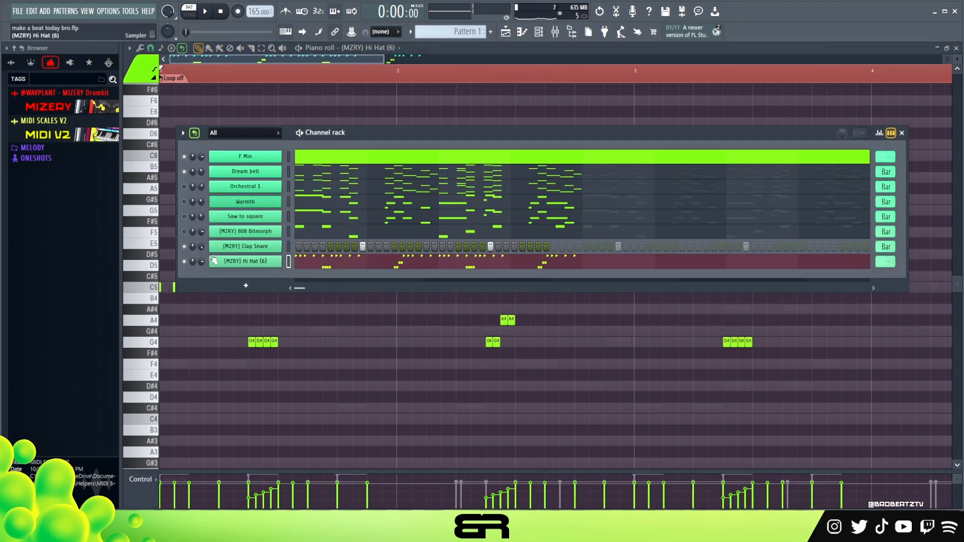
scroll(887, 261, "down", 1)
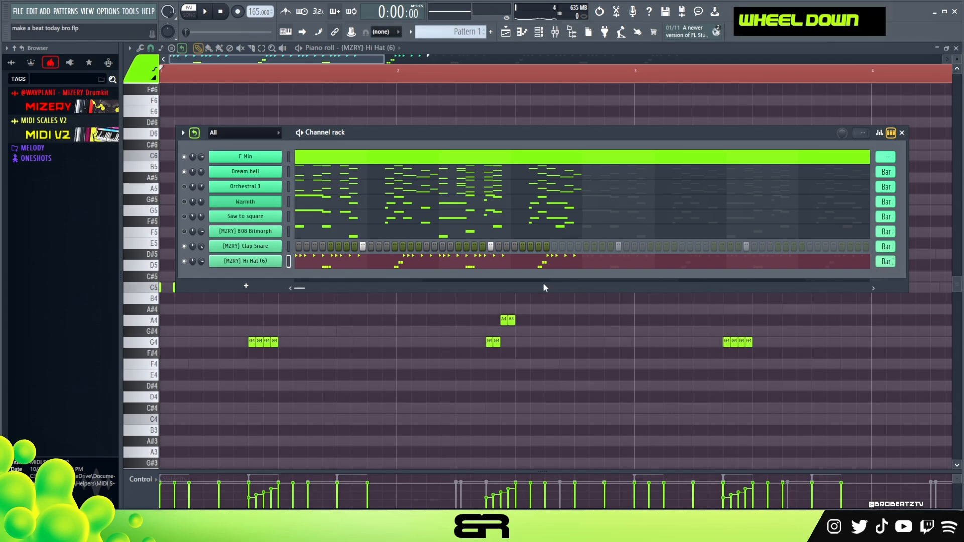
Unmute the 808 channel and turn down the volume of the melody layers while the full beat plays
double_click(184, 232, "ctrl")
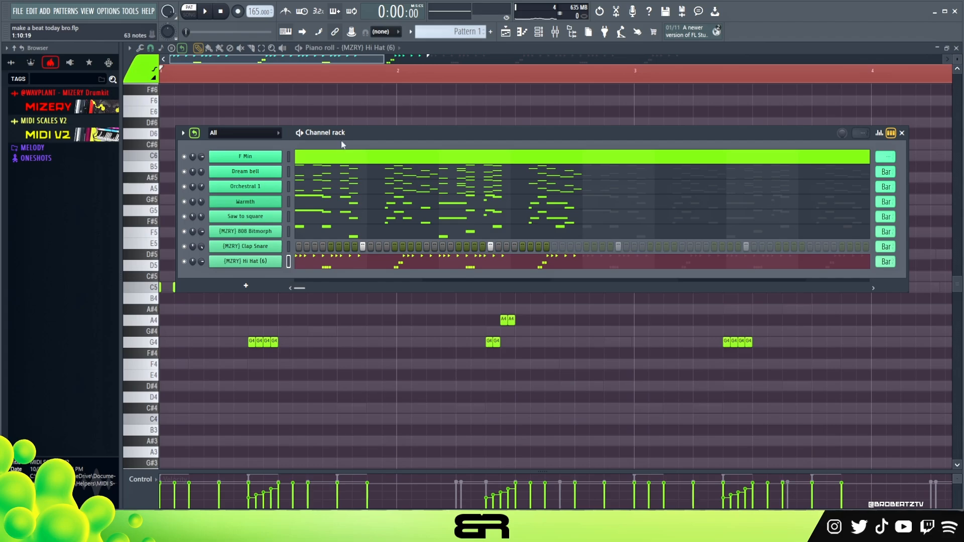
key("space")
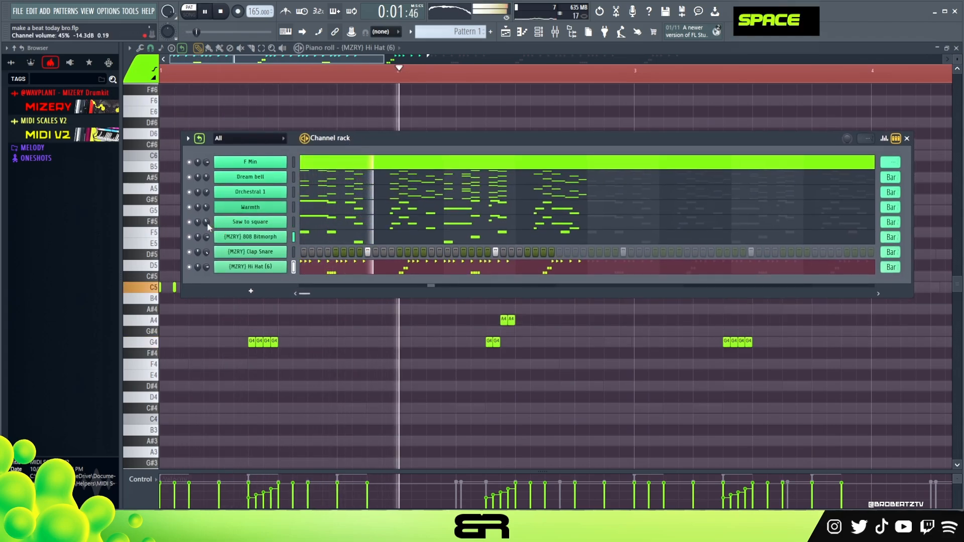
left_click_drag(206, 207, 206, 229)
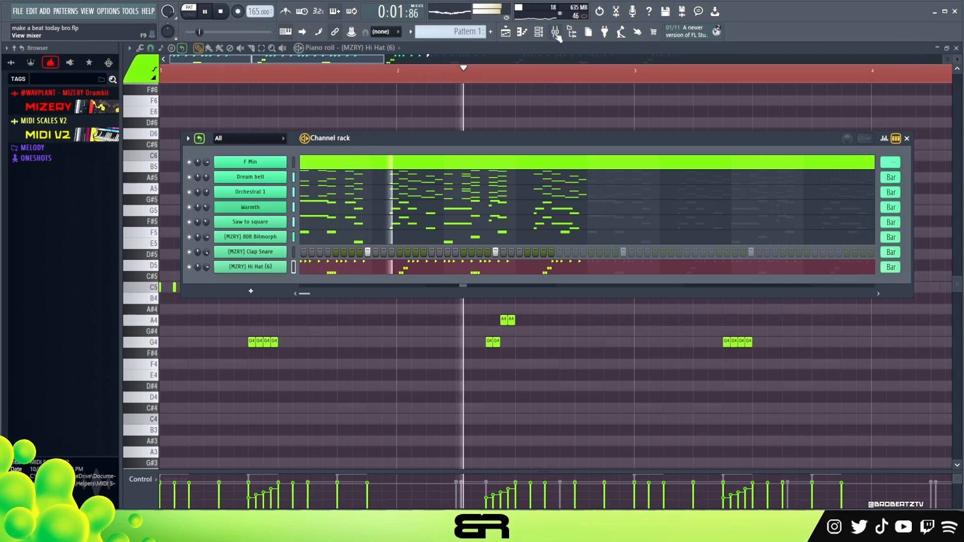
Show the mixer, stop playback, and open the Fruity soft clipper on the Master track
key("F9")
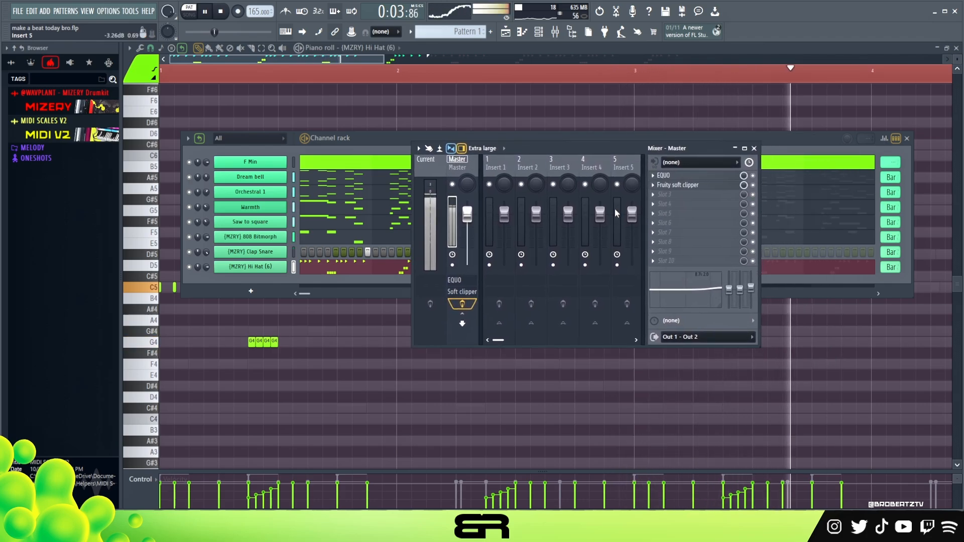
key("space")
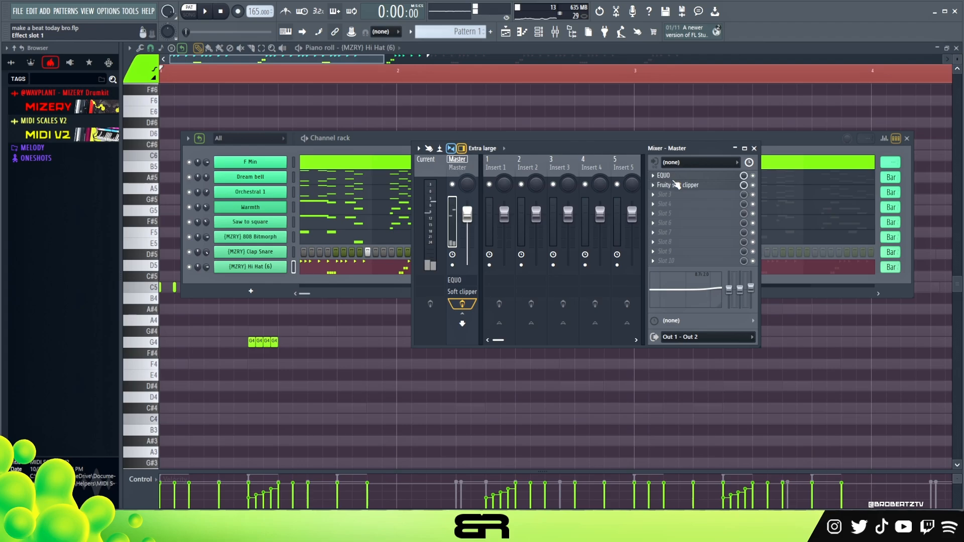
mouse_move(664, 146)
left_mouse_down()
mouse_move(689, 162)
mouse_move(648, 146)
left_mouse_up()
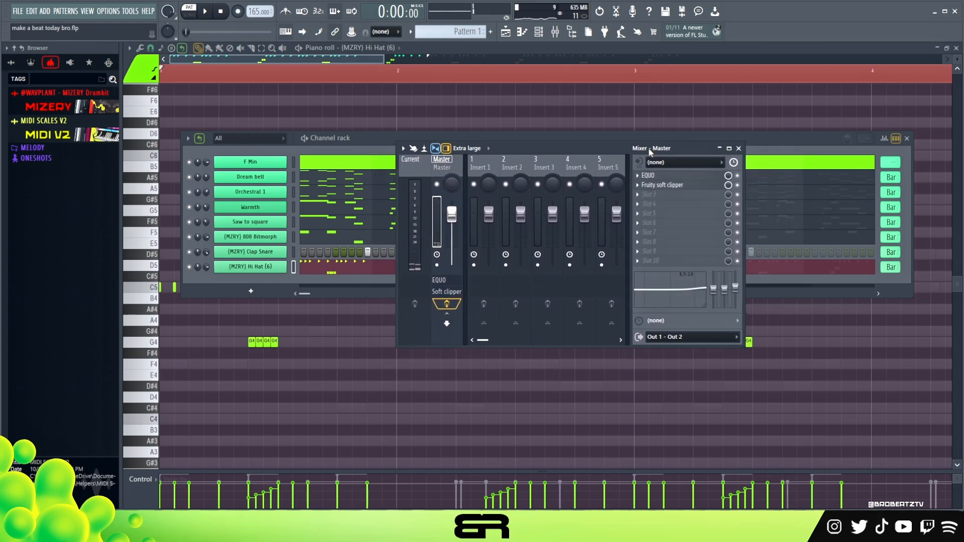
left_click(663, 186)
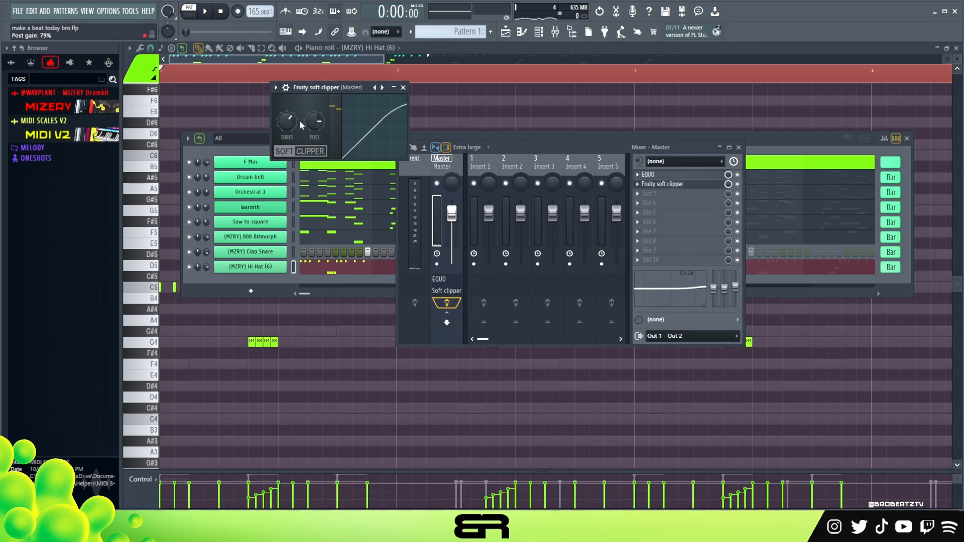
Adjust the soft clipper's threshold down and back up, auditioning the beat between changes
left_click_drag(288, 122, 287, 116)
left_click_drag(290, 121, 291, 155)
key("space")
key("space")
left_click_drag(291, 122, 291, 105)
Open the EQUO equalizer on the Master track and arrange its window beside the mixer's effect list
left_click(658, 176)
left_click_drag(674, 233, 307, 106)
left_click_drag(492, 234, 574, 295)
mouse_move(464, 104)
left_mouse_down()
mouse_move(483, 126)
mouse_move(475, 119)
left_mouse_up()
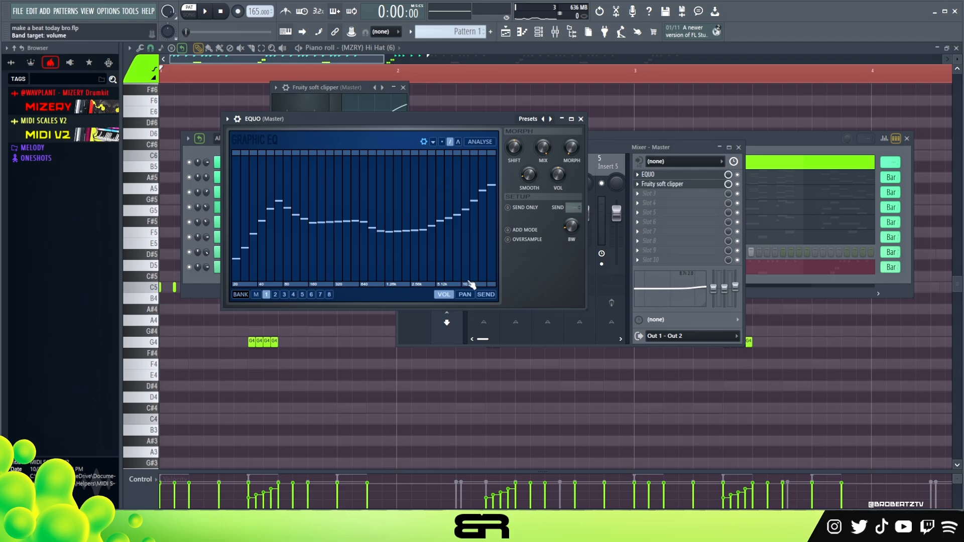
Play the beat and redraw EQUO's high bands from about 5 kHz upward, levelling the boost off toward 20 kHz
key("space")
mouse_move(440, 220)
left_mouse_down()
mouse_move(493, 174)
mouse_move(492, 163)
left_mouse_up()
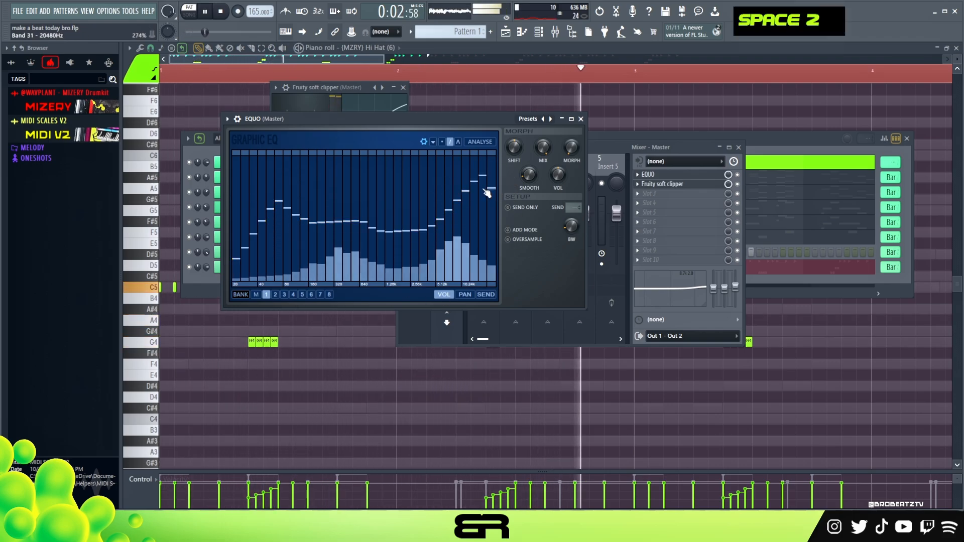
left_click_drag(465, 199, 491, 203)
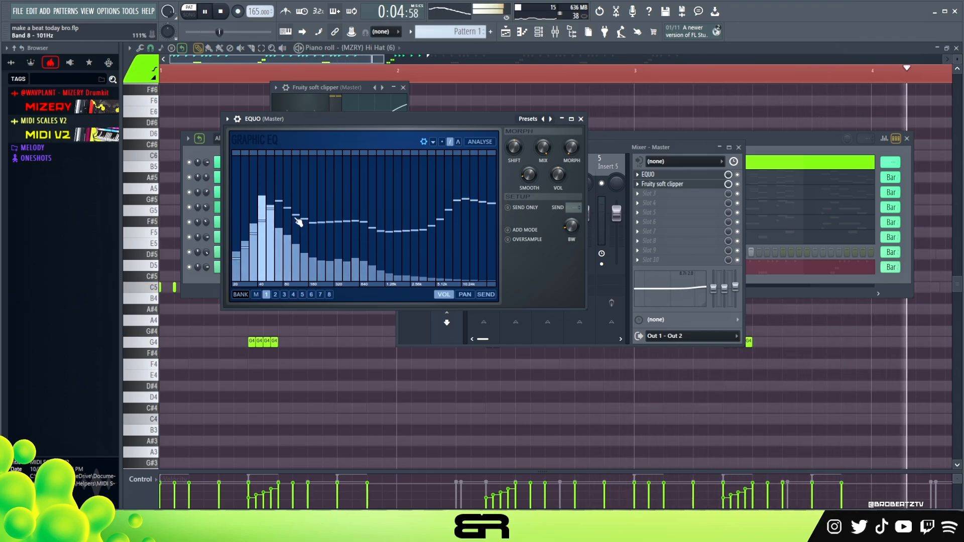
Cut EQUO's low bands from 32 Hz upward, redraw those up to 80 Hz higher, and stop playback with the soft clipper uncovered
double_click(255, 216)
mouse_move(255, 217)
left_mouse_down()
mouse_move(284, 175)
mouse_move(292, 228)
mouse_move(278, 264)
mouse_move(305, 265)
left_mouse_up()
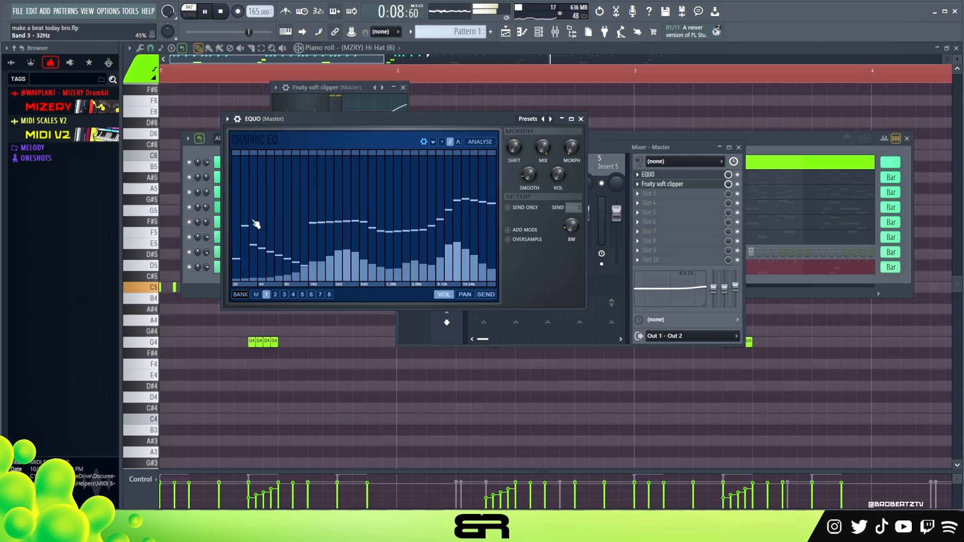
left_click_drag(254, 207, 287, 211)
left_click_drag(246, 245, 257, 228)
key("space")
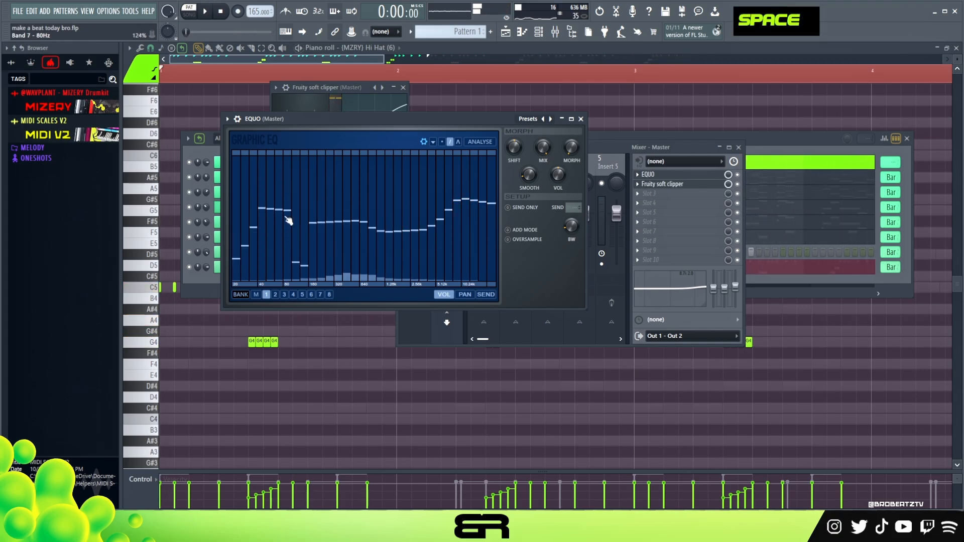
left_click_drag(432, 128, 600, 156)
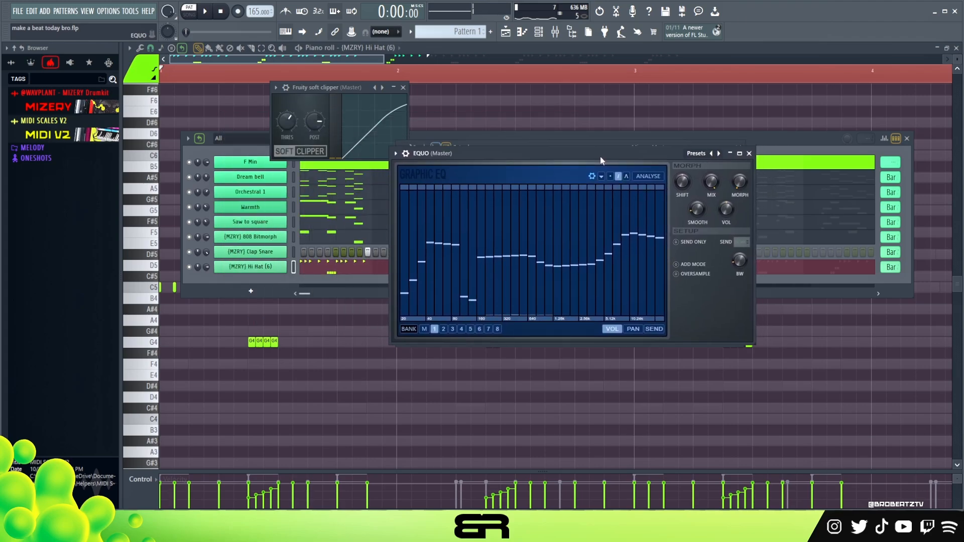